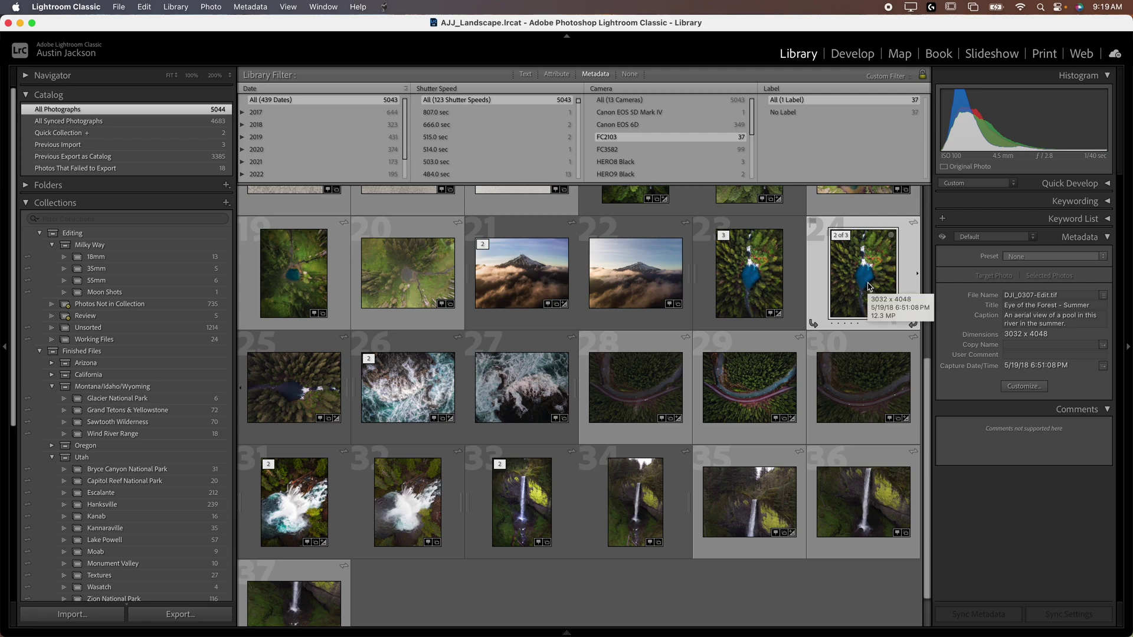
Open the forest-pool photo 'Eye of the Forest – Summer' full-size in Loupe view
double_click(868, 287)
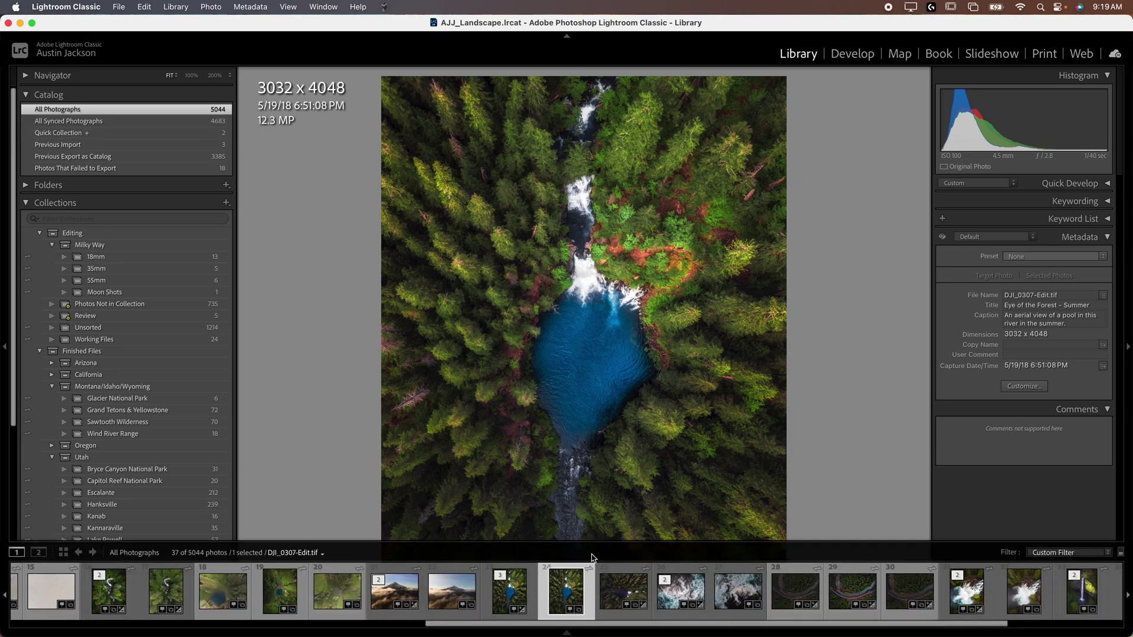
Return from Loupe to the Grid view of the 37 FC2103 photos
mouse_move(566, 631)
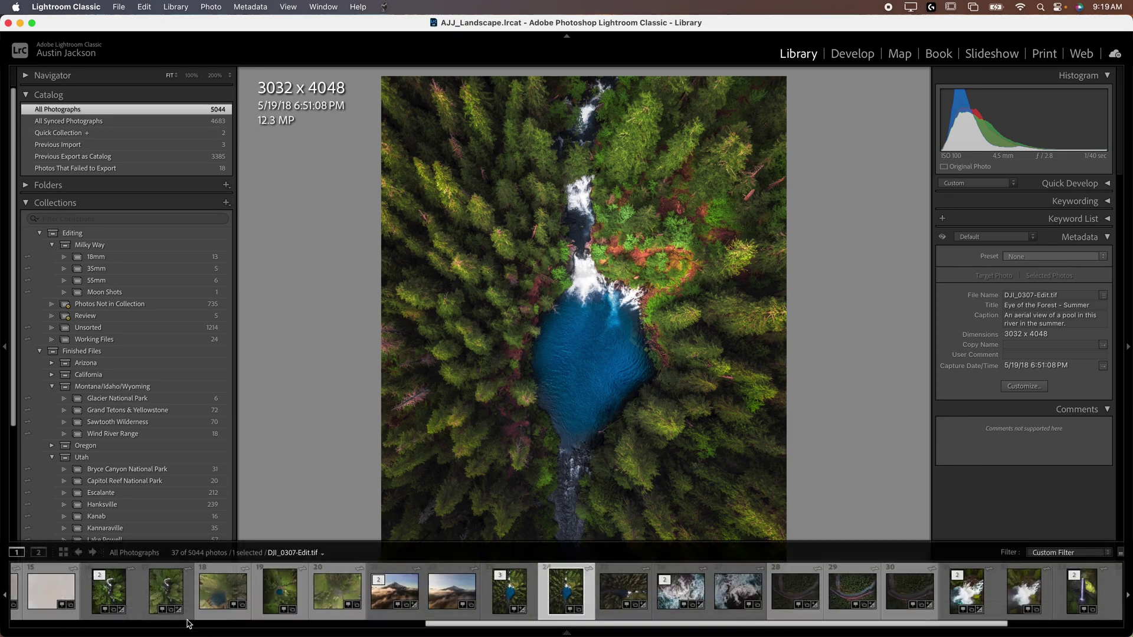
click(64, 553)
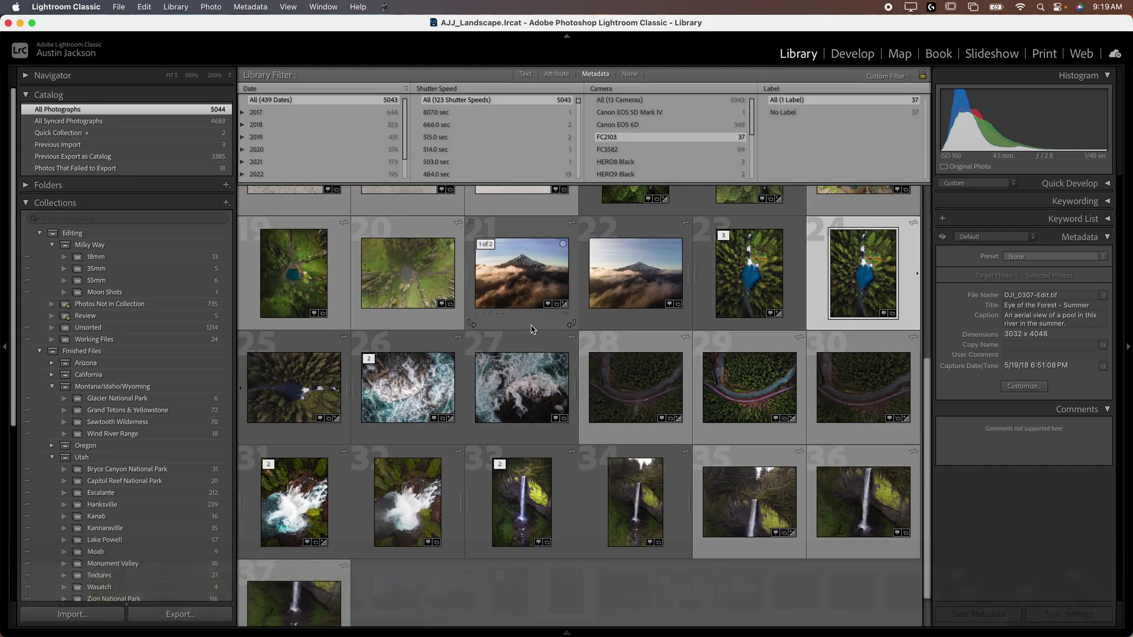
Send a copy of the forest-pool photo, with its Lightroom adjustments, to Topaz Gigapixel AI
right_click(862, 280)
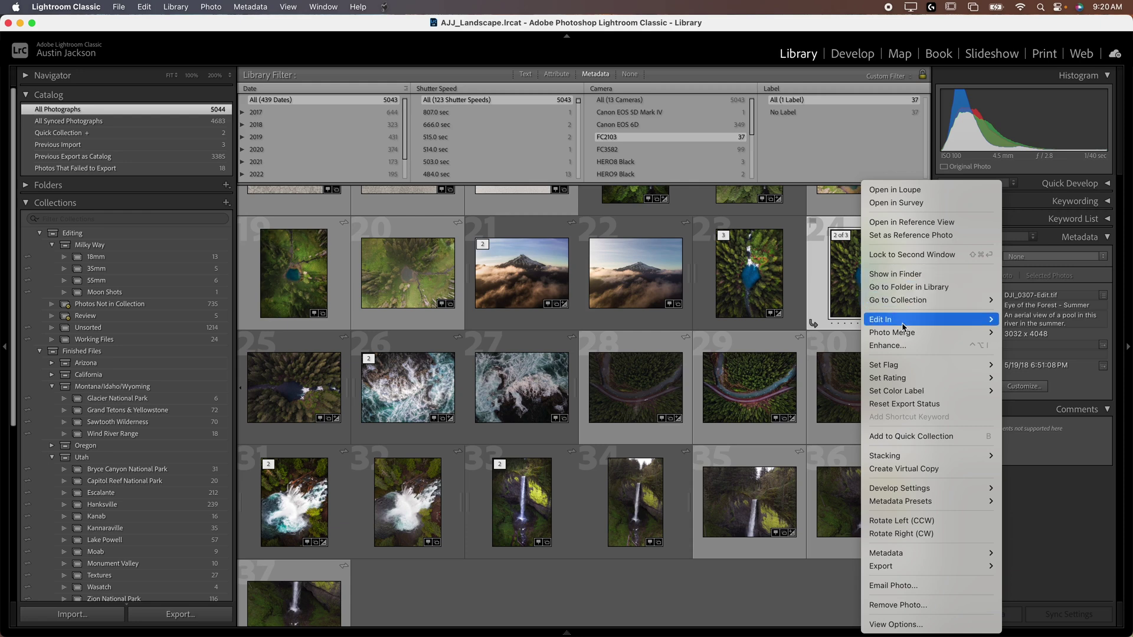
mouse_move(903, 326)
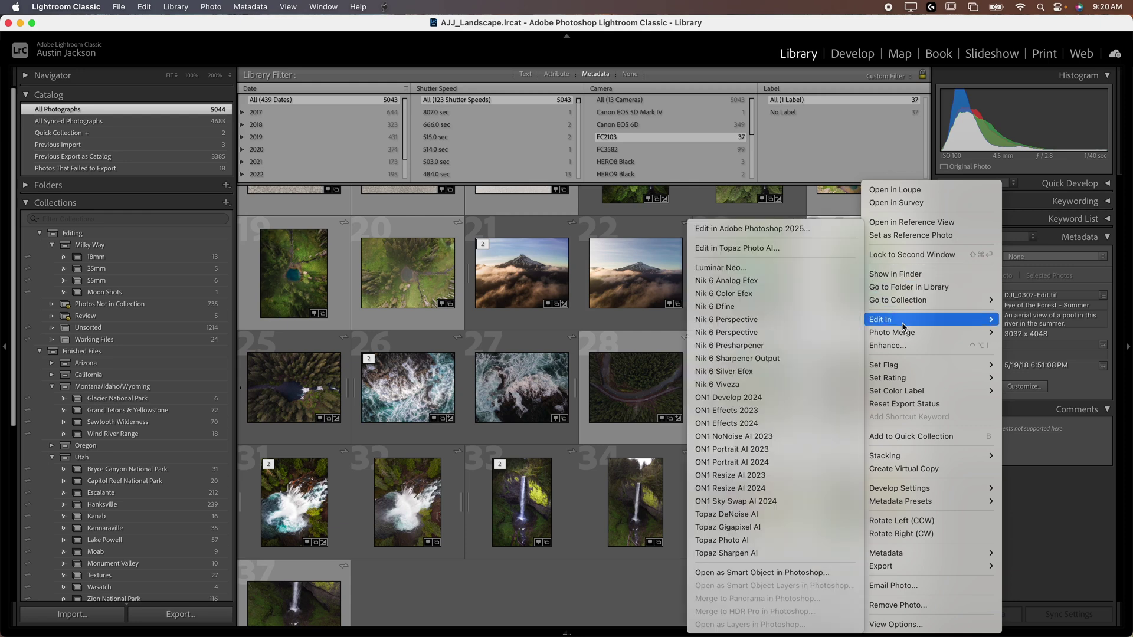
click(737, 533)
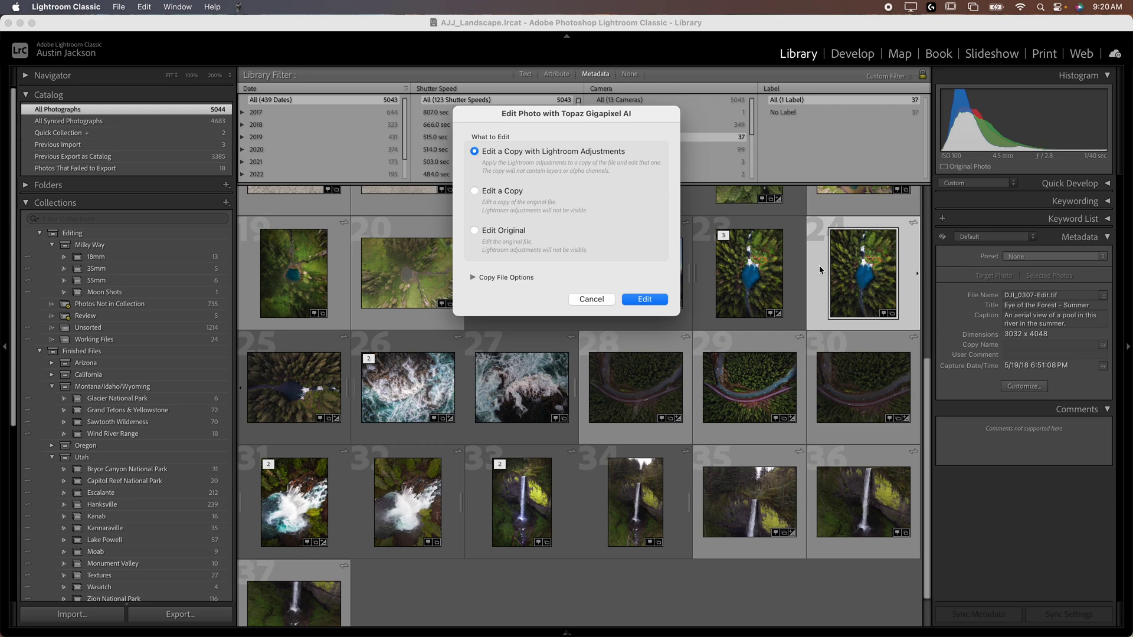
click(644, 299)
mouse_move(678, 634)
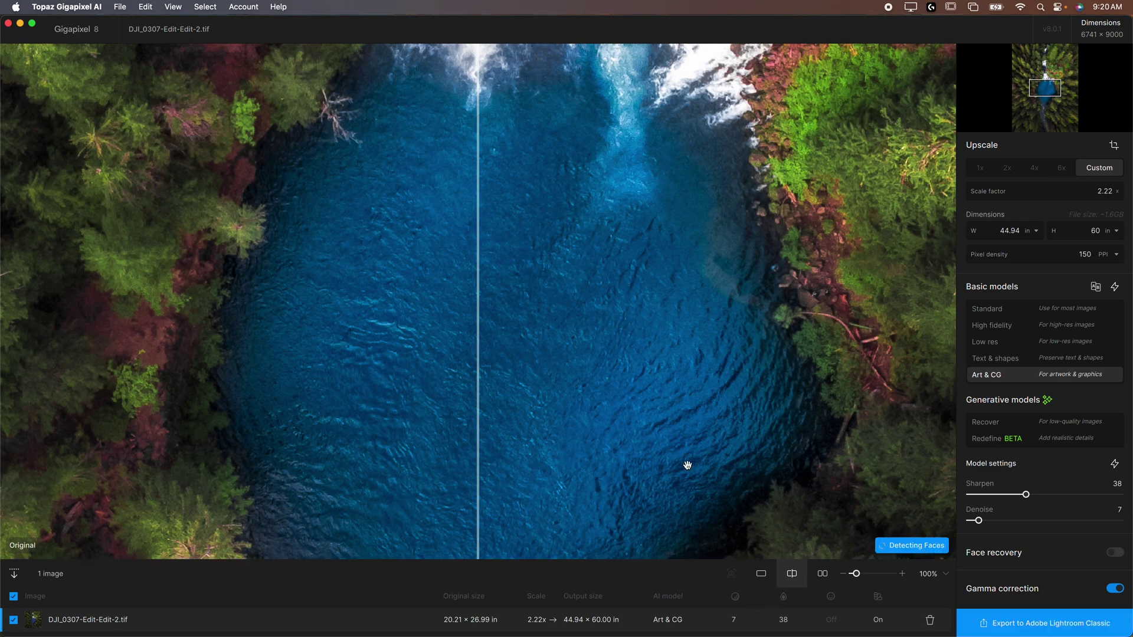
Try the side-by-side and single-result previews, then return to split view and move the divider across the pool
click(820, 581)
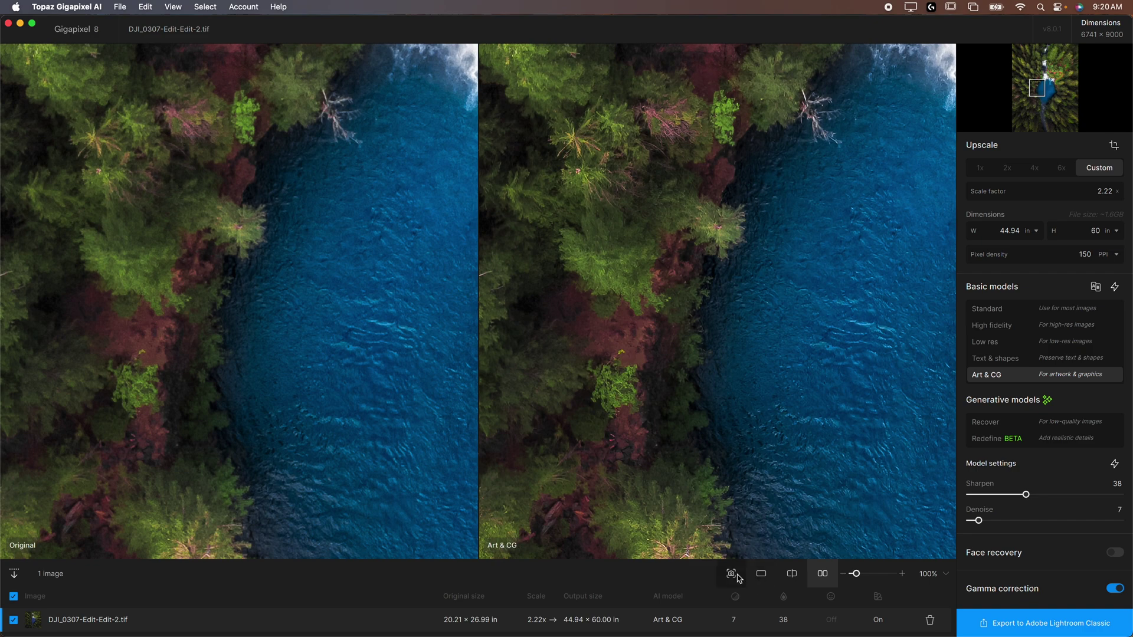
click(760, 577)
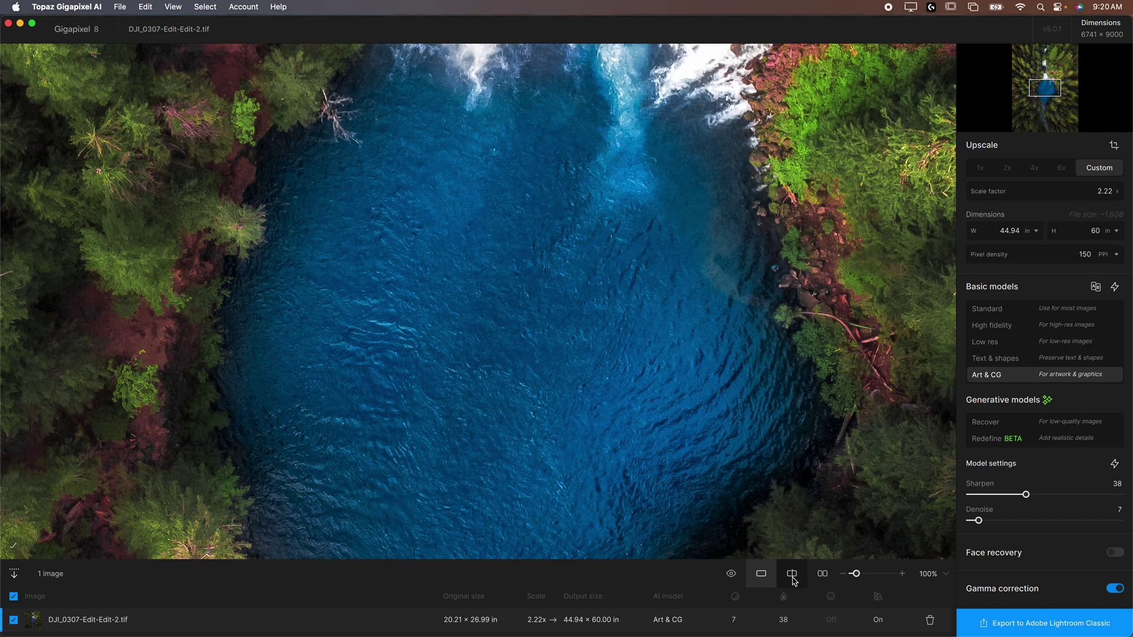
click(793, 579)
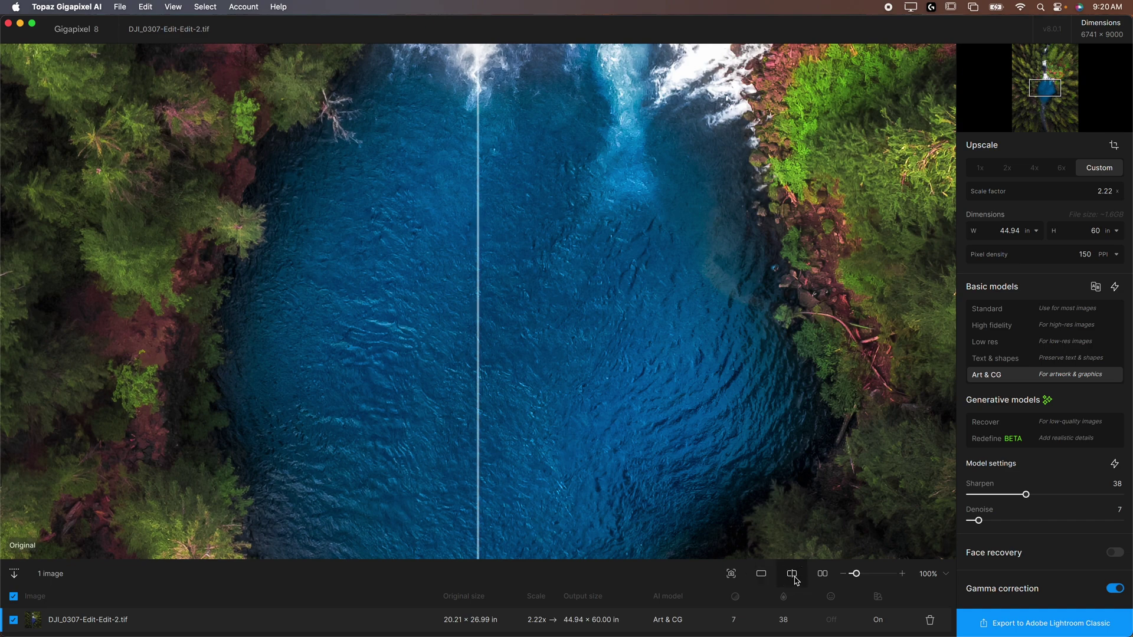
drag(480, 409, 588, 422)
Show output size in pixels: 6741 × 9000 px from the 3032 × 4048 px original
mouse_move(1003, 470)
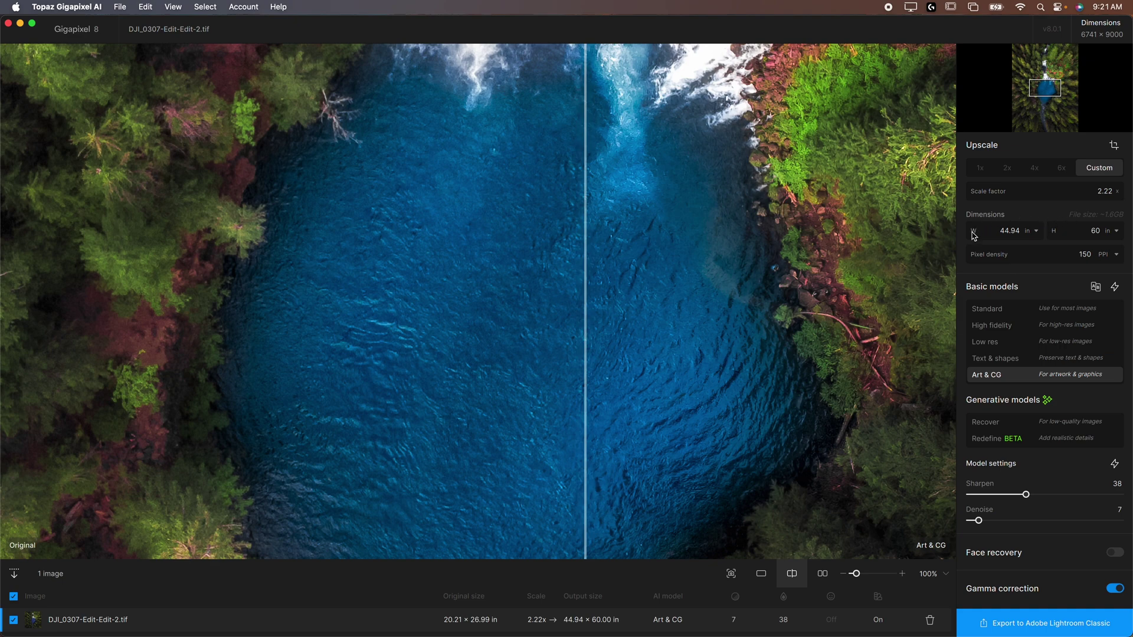
click(1034, 230)
click(1029, 220)
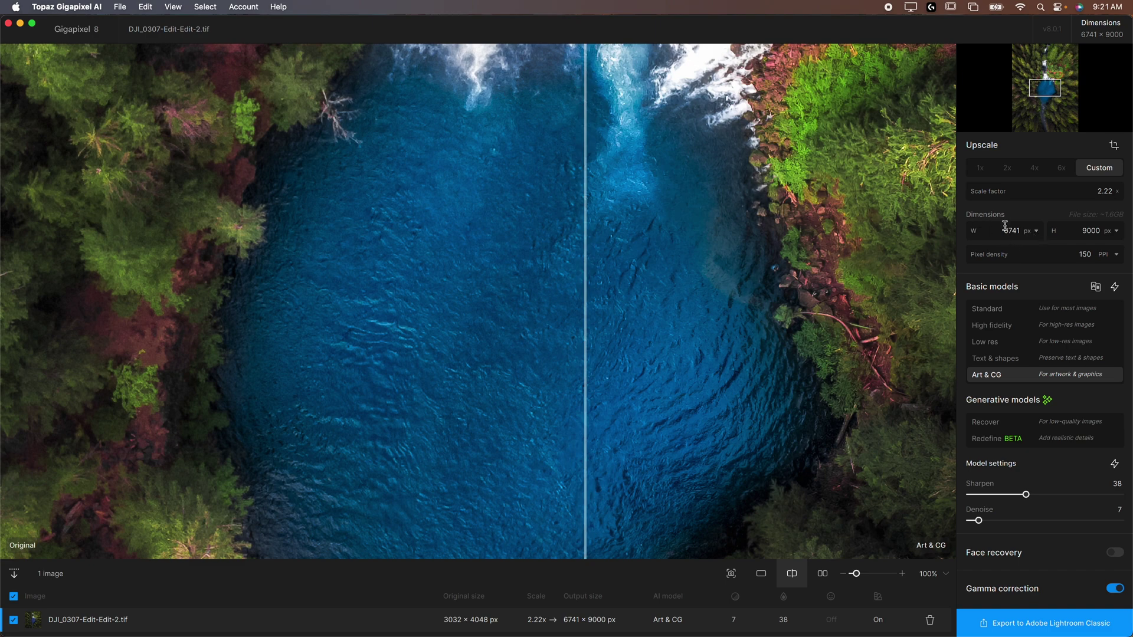
click(1035, 232)
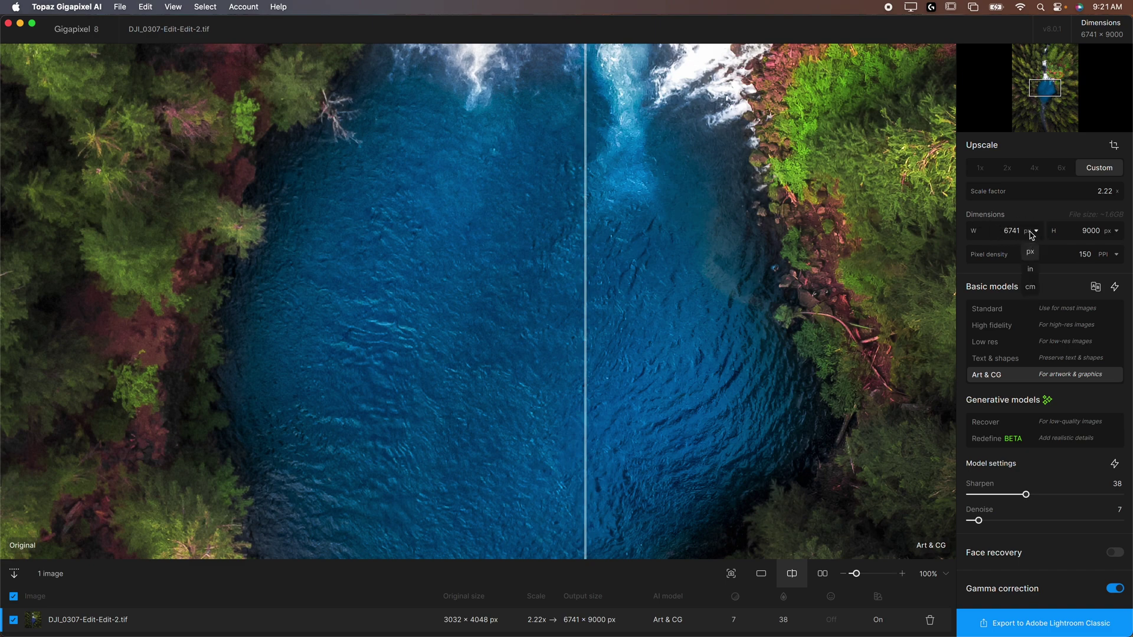
click(1032, 269)
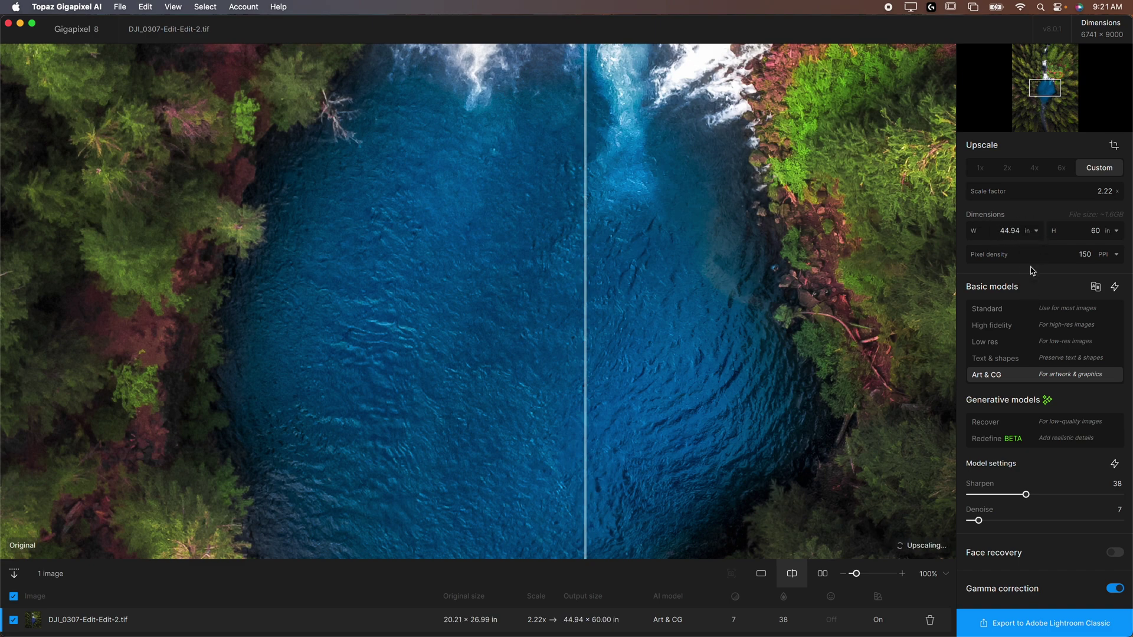
click(1037, 233)
click(1031, 287)
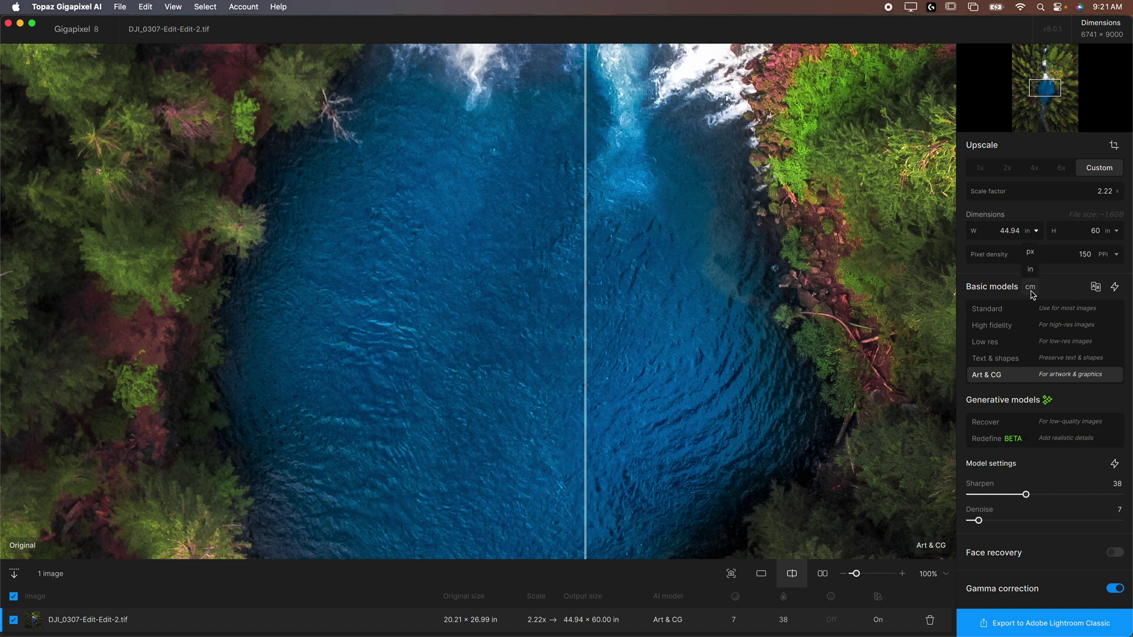
click(1034, 234)
click(1030, 269)
click(1079, 228)
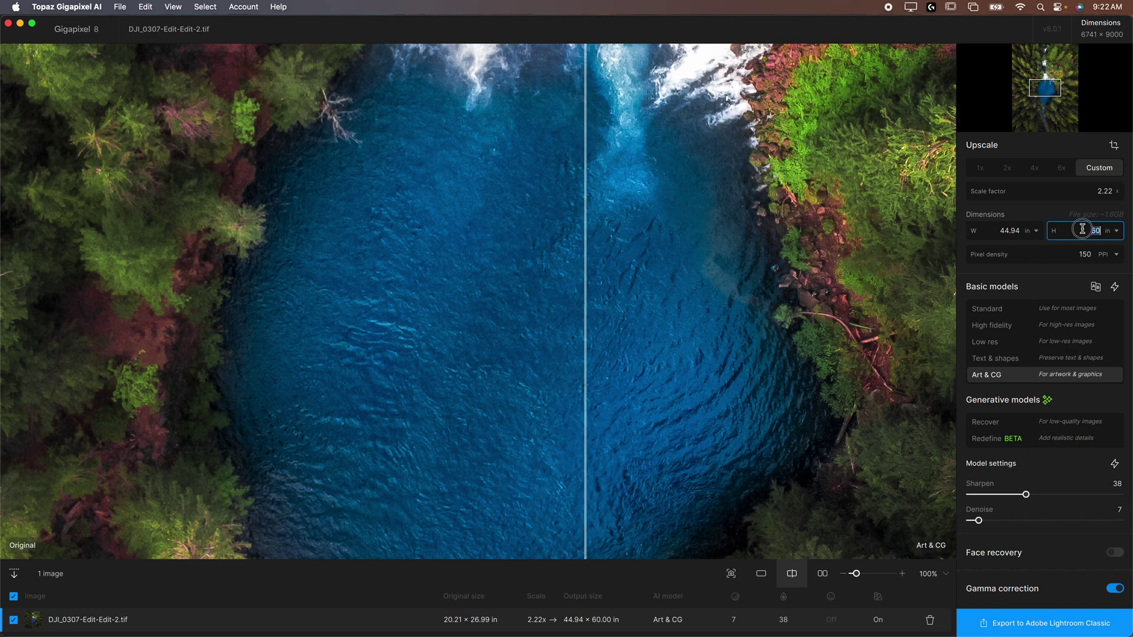
text(55)
click(1010, 230)
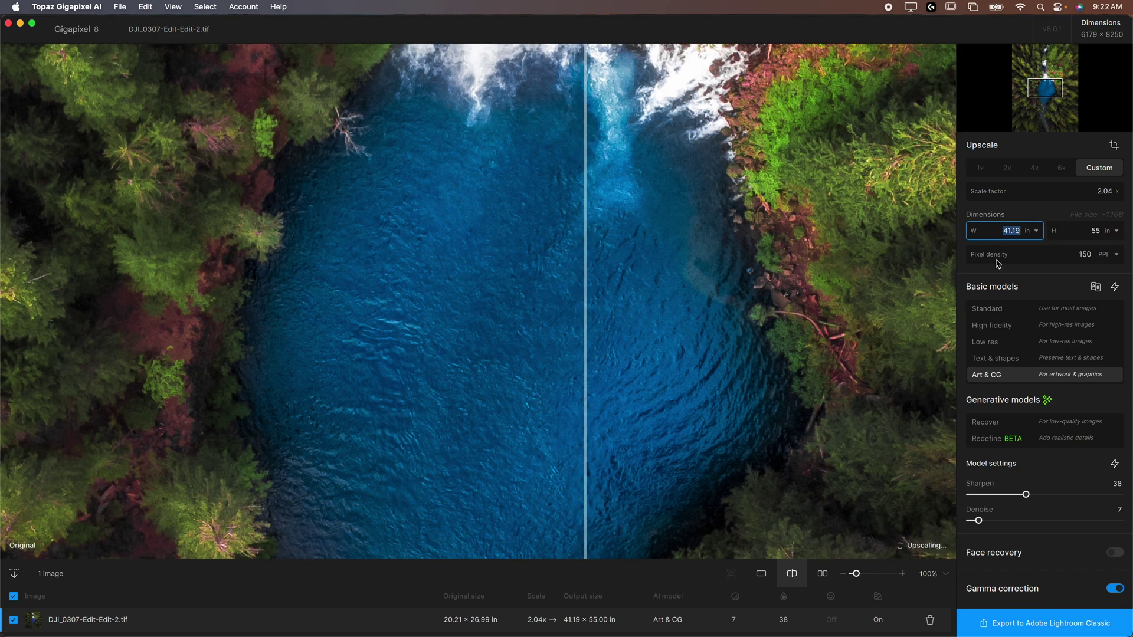
click(1082, 231)
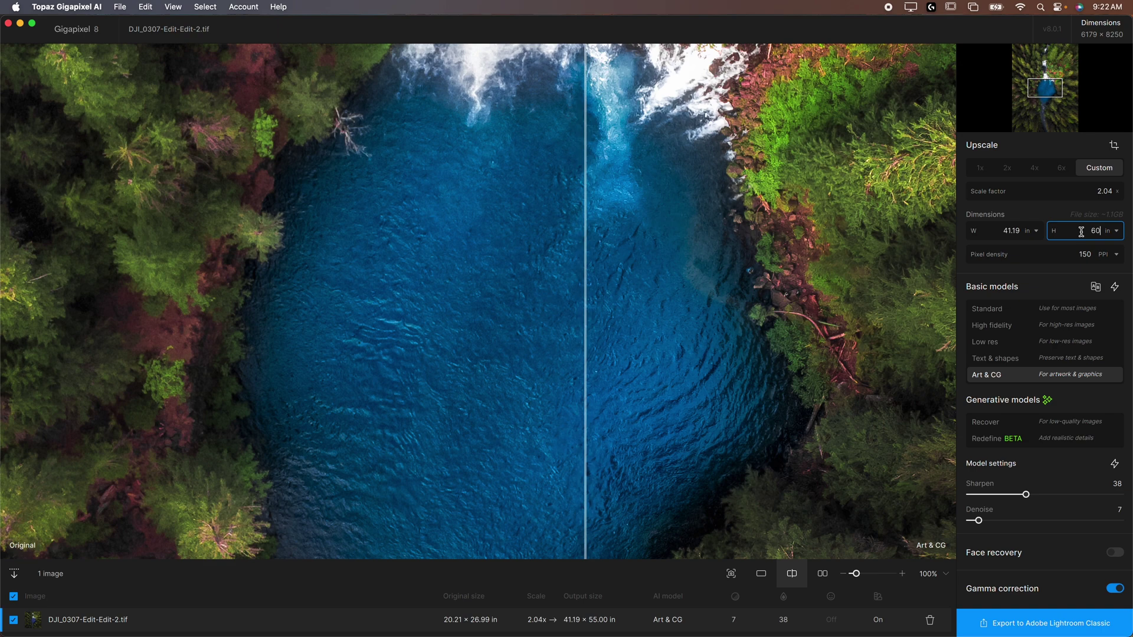
key(Return)
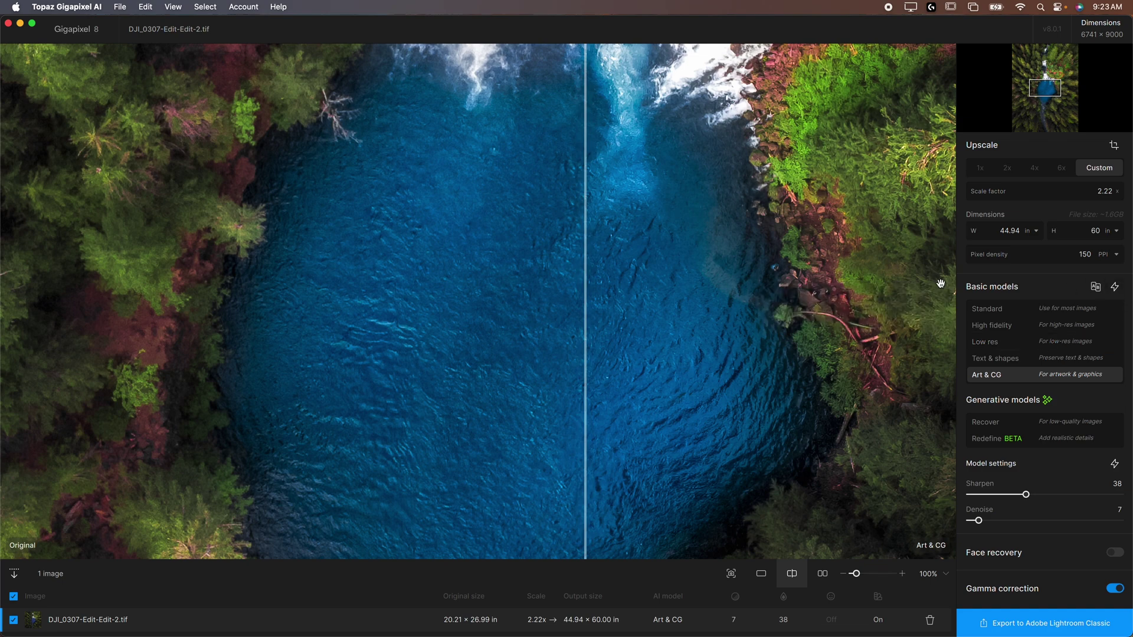
Auto-select the model, then compare the Standard, Art & CG and Low res models side by side
click(1115, 287)
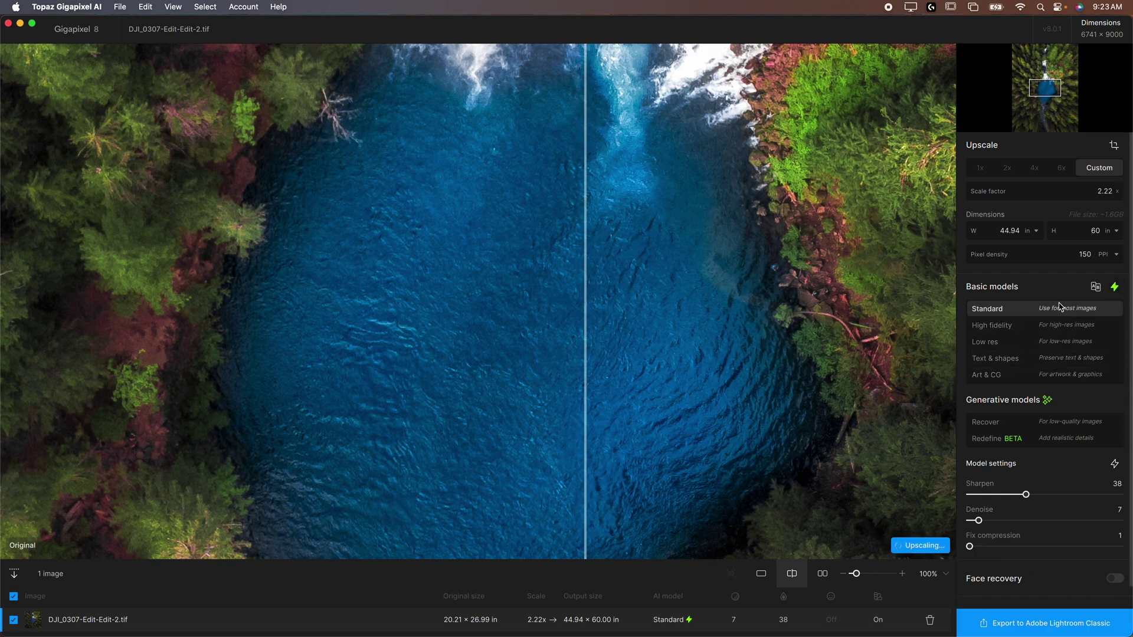
click(1096, 288)
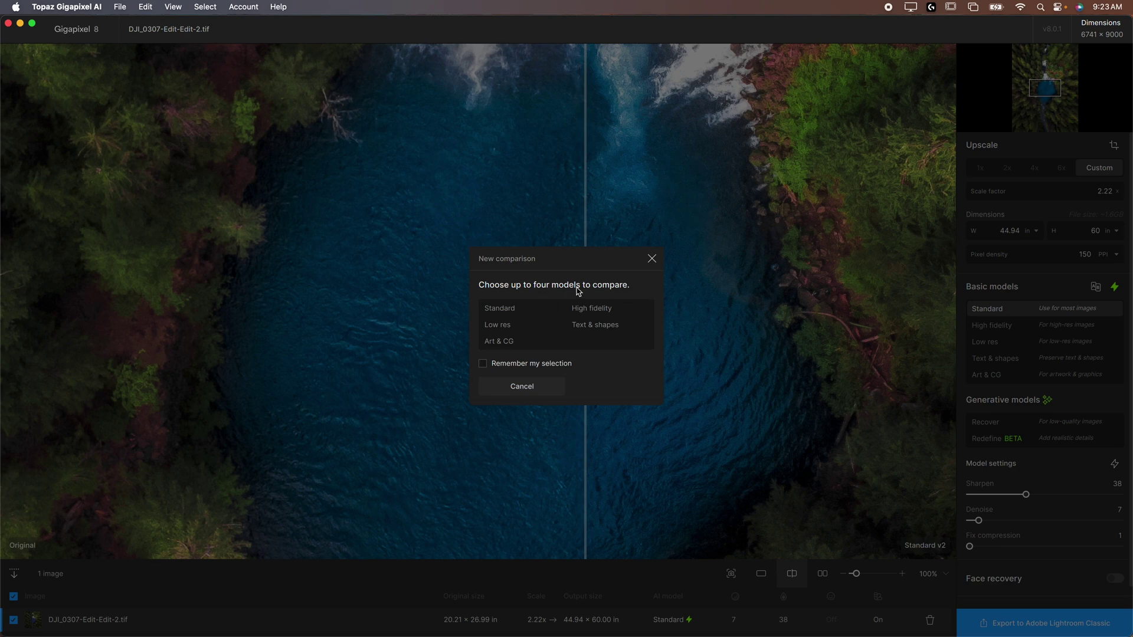
click(537, 306)
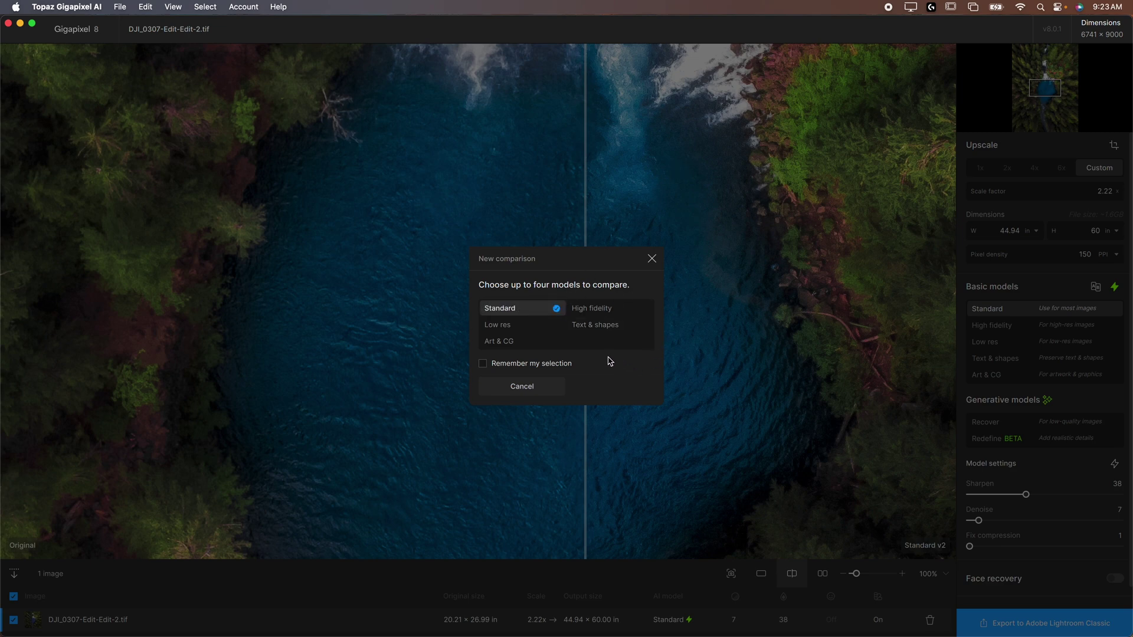
click(523, 346)
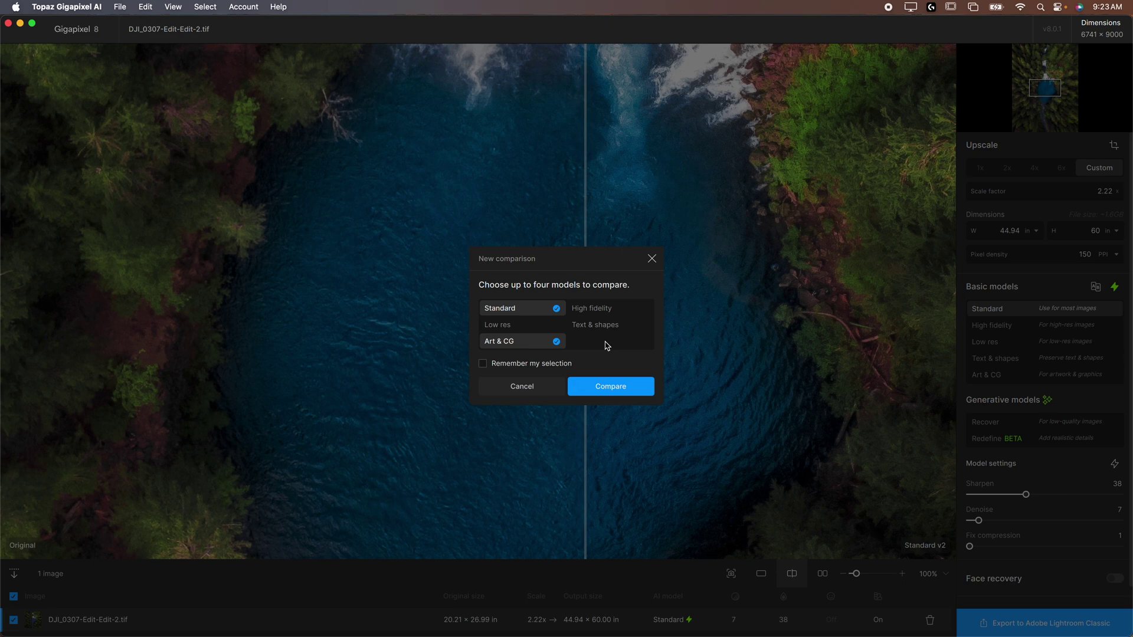
click(535, 331)
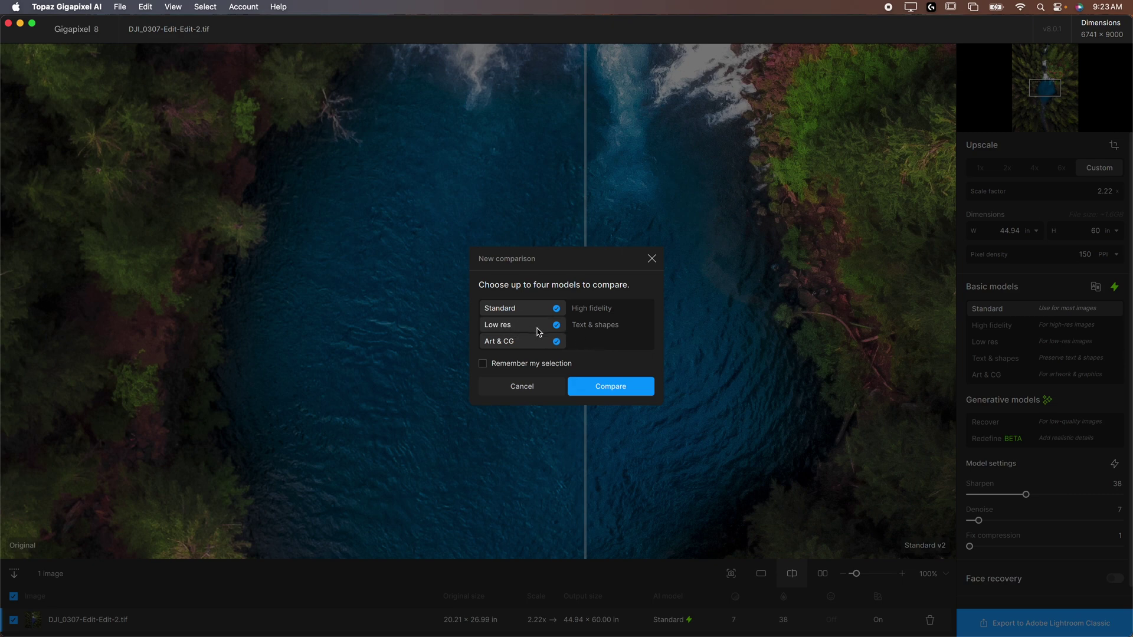
click(623, 390)
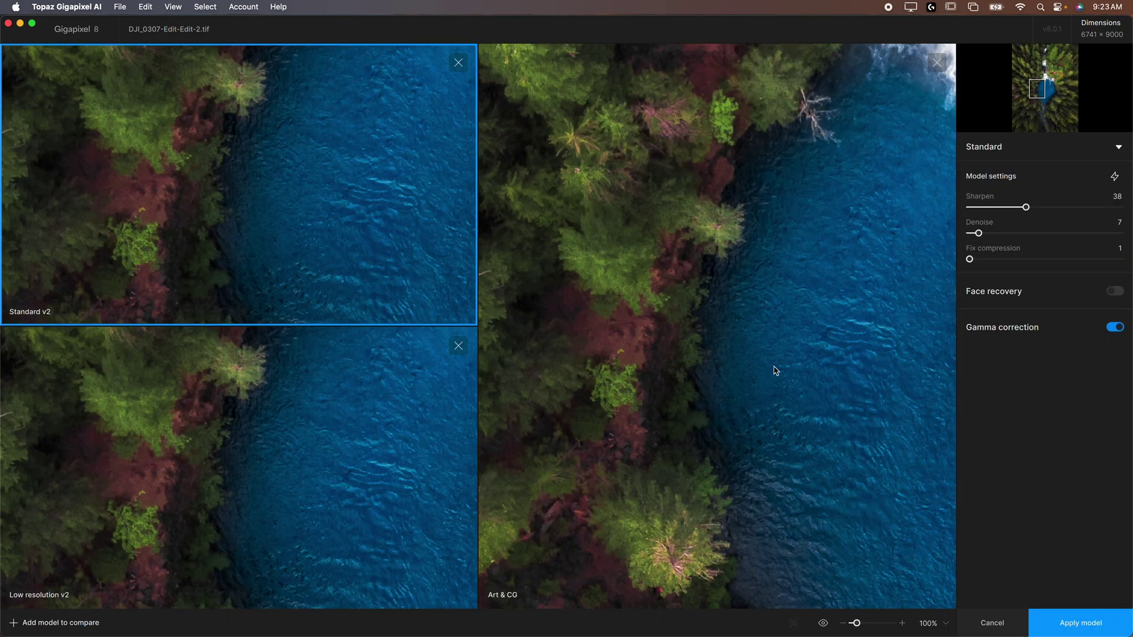
Inspect the waterfall in the Art & CG pane, then apply the Art & CG model
drag(713, 248, 705, 307)
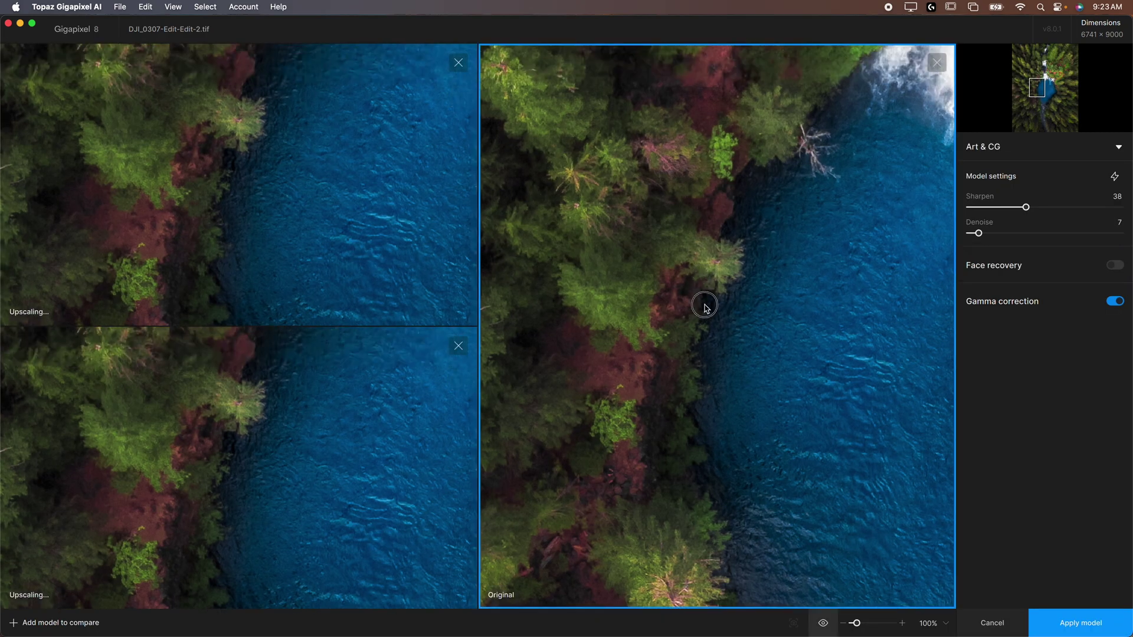
scroll(693, 283, up, 10)
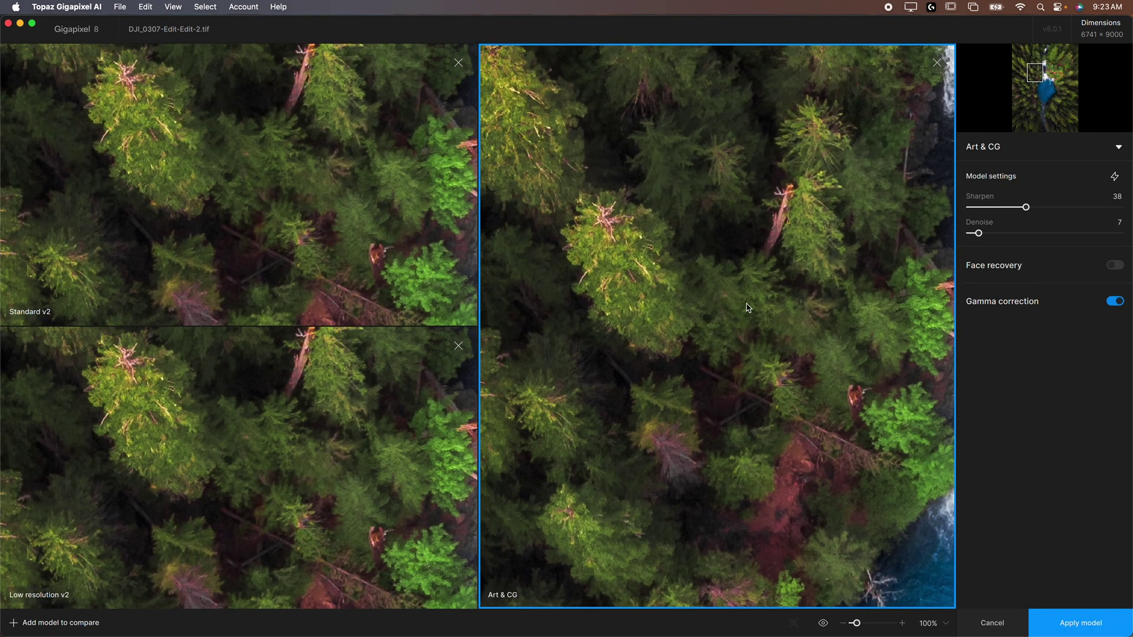
drag(716, 222, 554, 246)
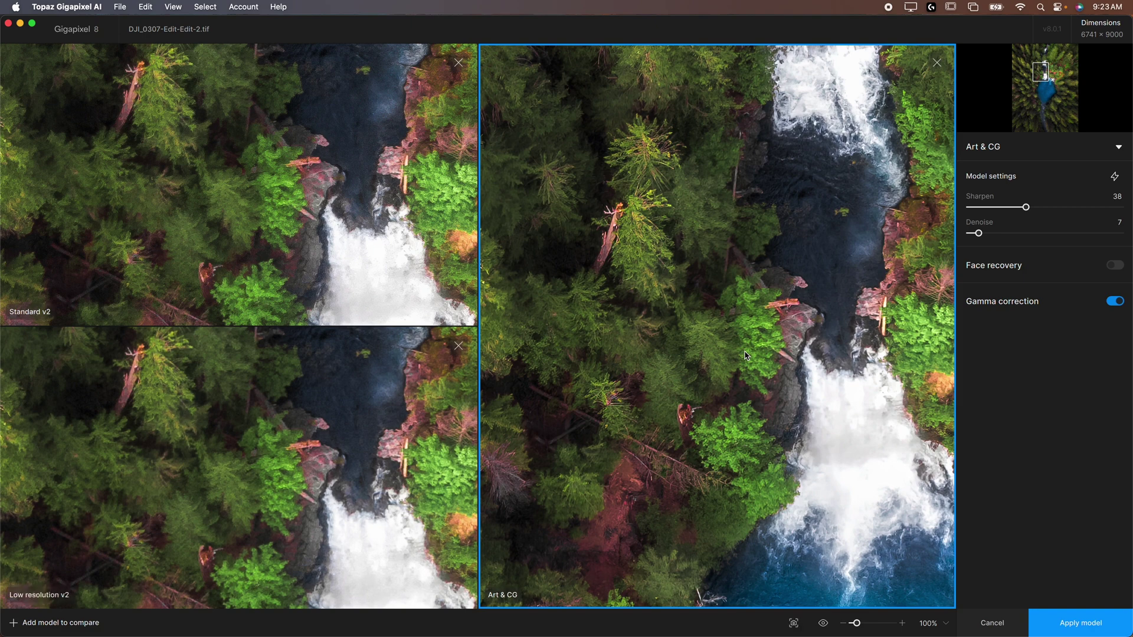
drag(616, 240, 662, 340)
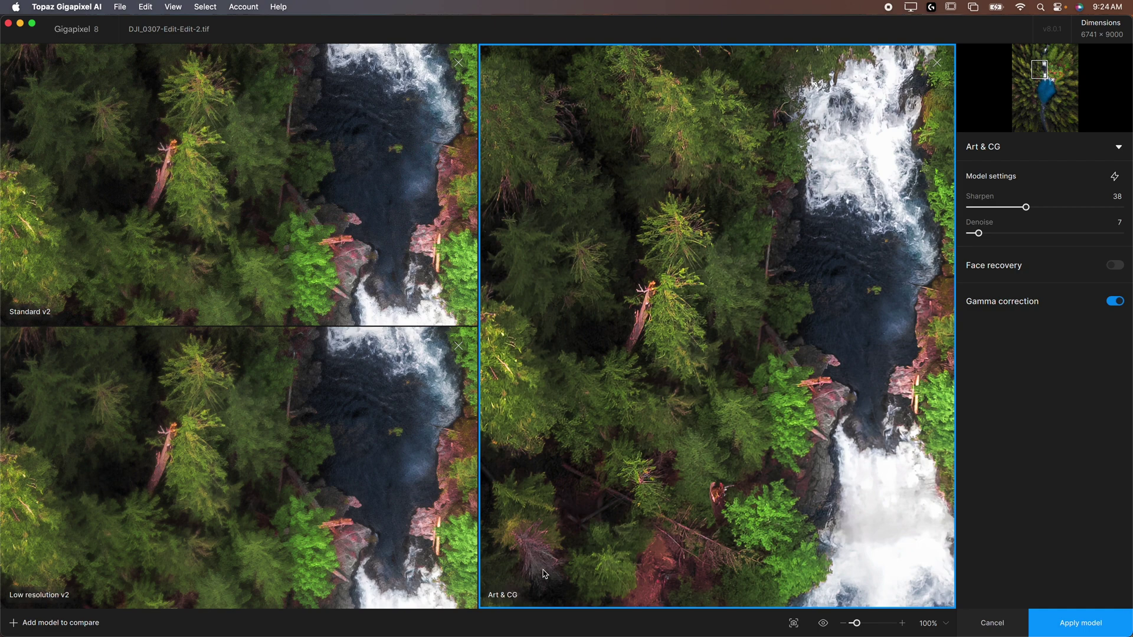
click(1060, 617)
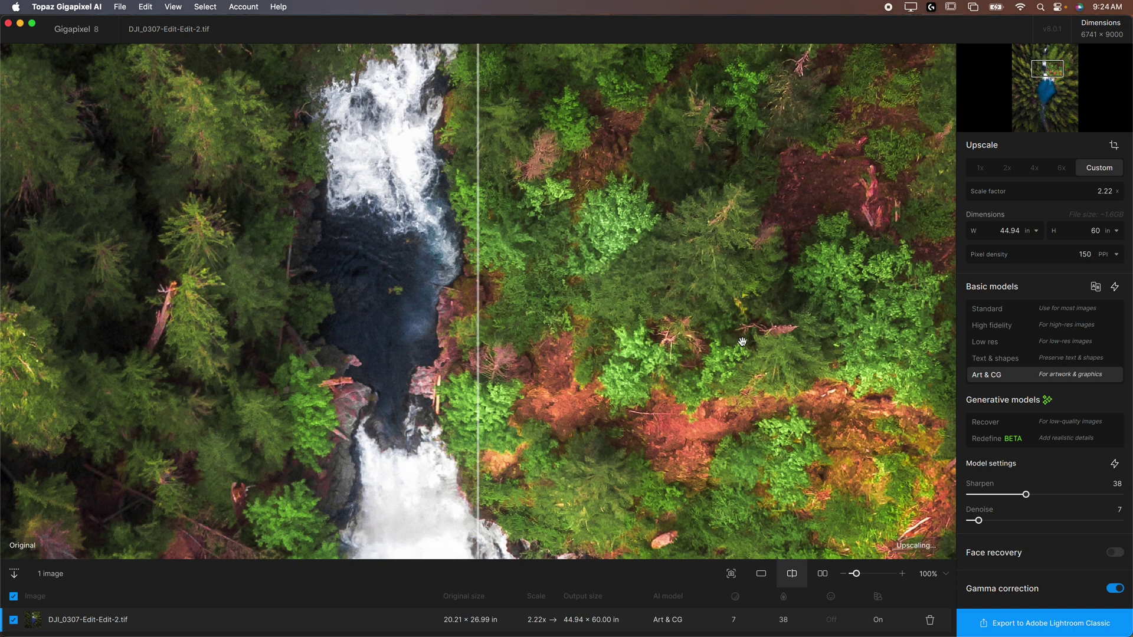
Try Sharpen at 21, revert to auto Sharpen and Denoise, then widen and magnify the upscaled side
mouse_move(1047, 403)
mouse_move(1005, 466)
drag(1025, 494, 1027, 522)
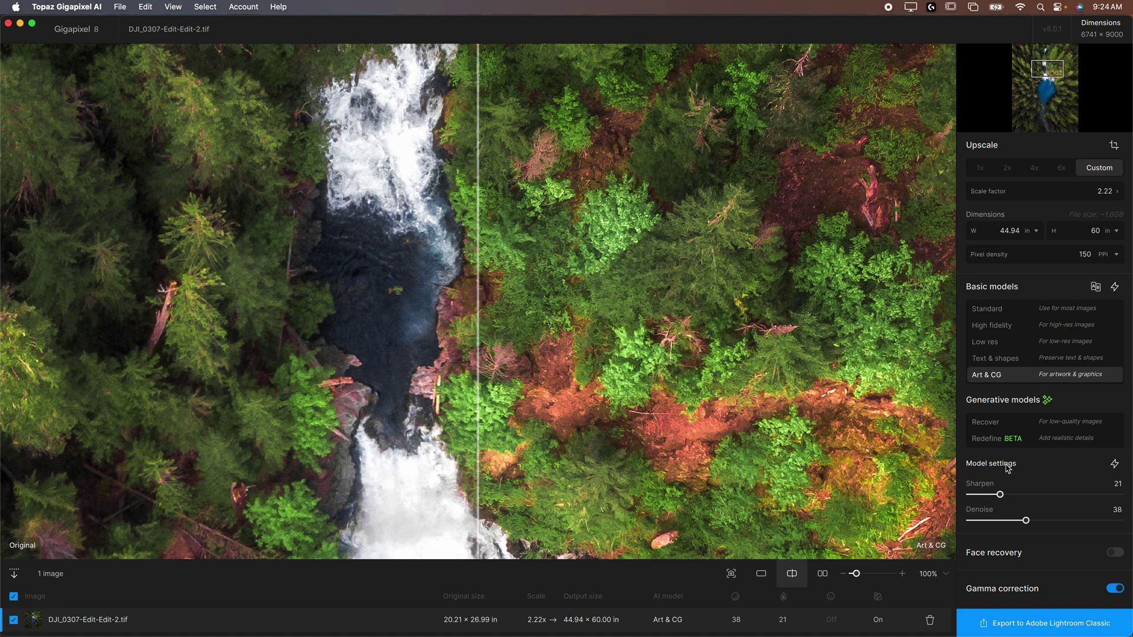
click(1114, 465)
drag(478, 285, 252, 260)
scroll(200, 254, up, 2)
Zoom in on a tree crown and sweep the before/after split across it to compare detail
scroll(203, 254, up, 10)
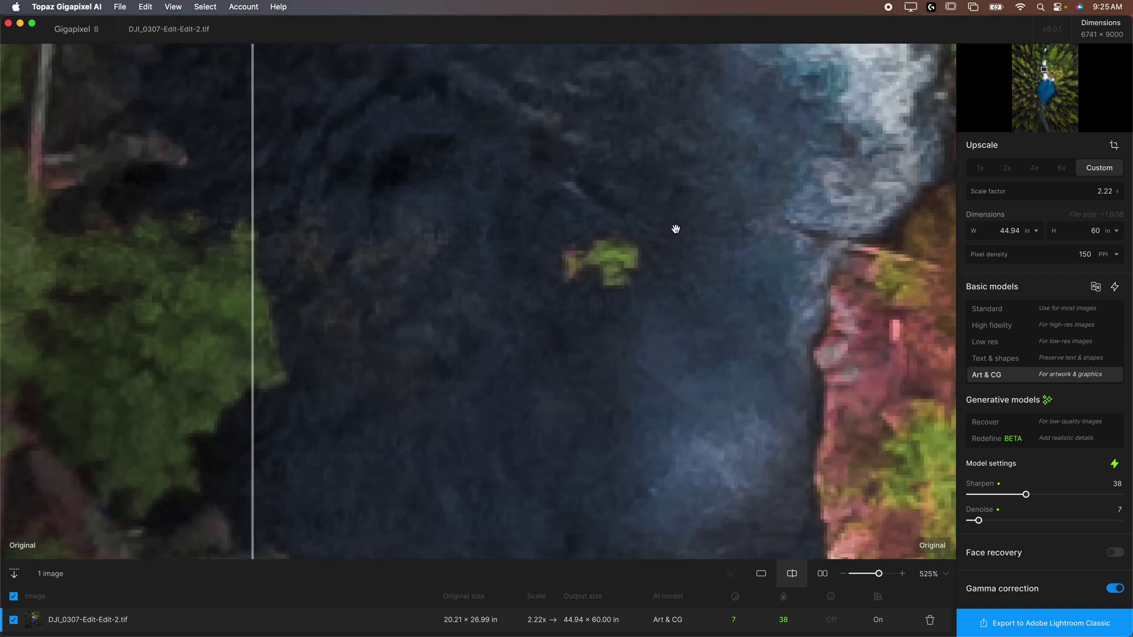
drag(675, 229, 716, 387)
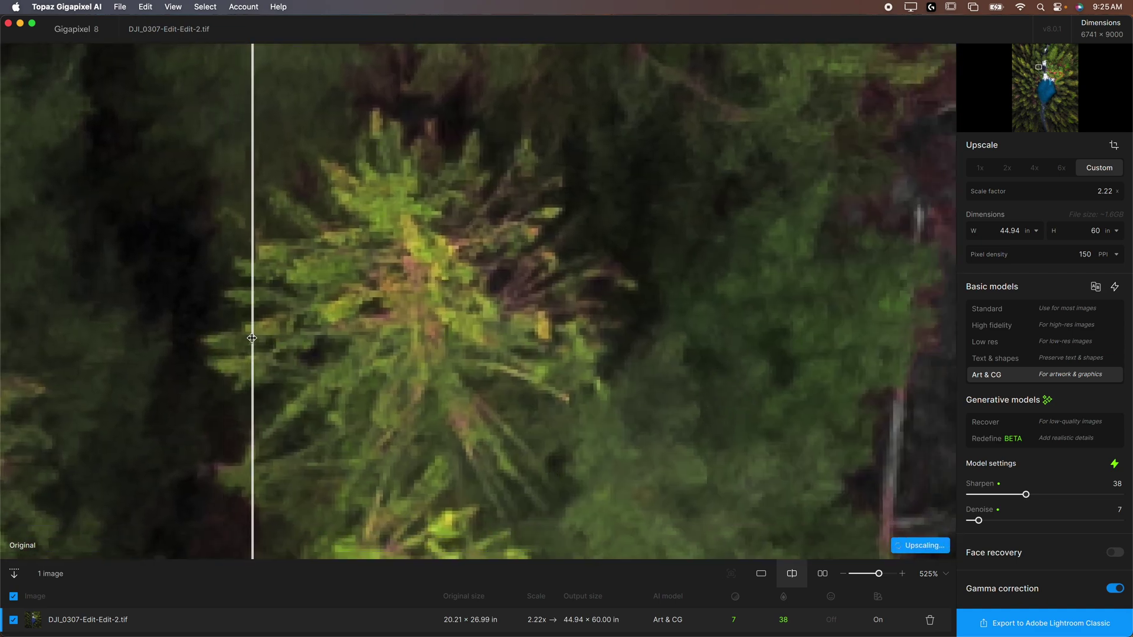
drag(252, 338, 73, 343)
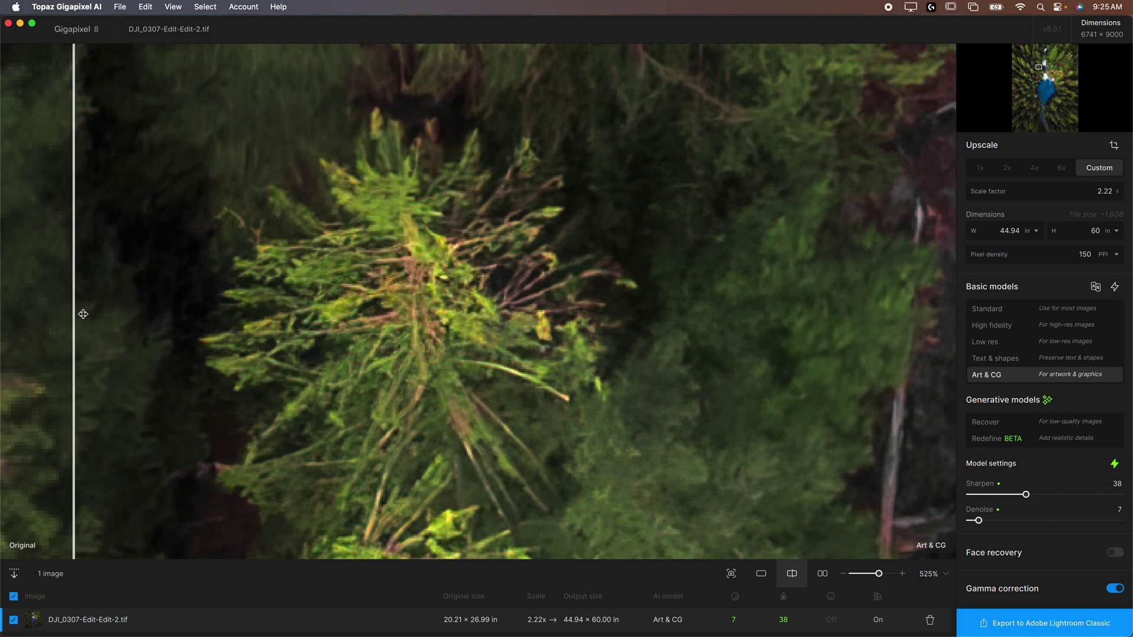
drag(75, 314, 173, 304)
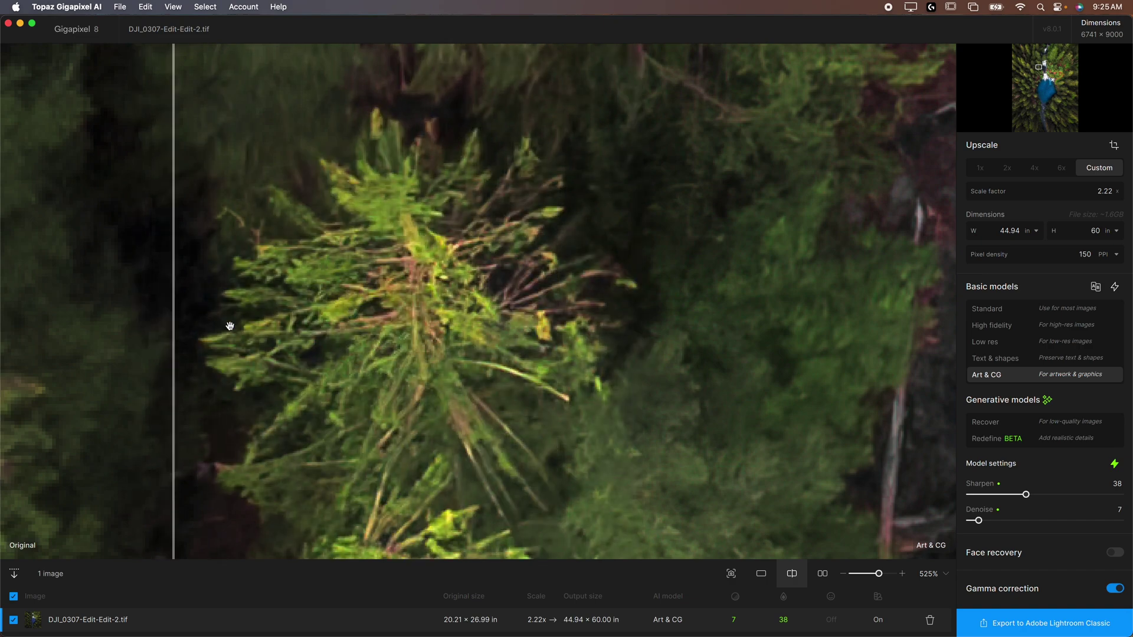
drag(177, 240, 234, 286)
scroll(344, 297, down, 10)
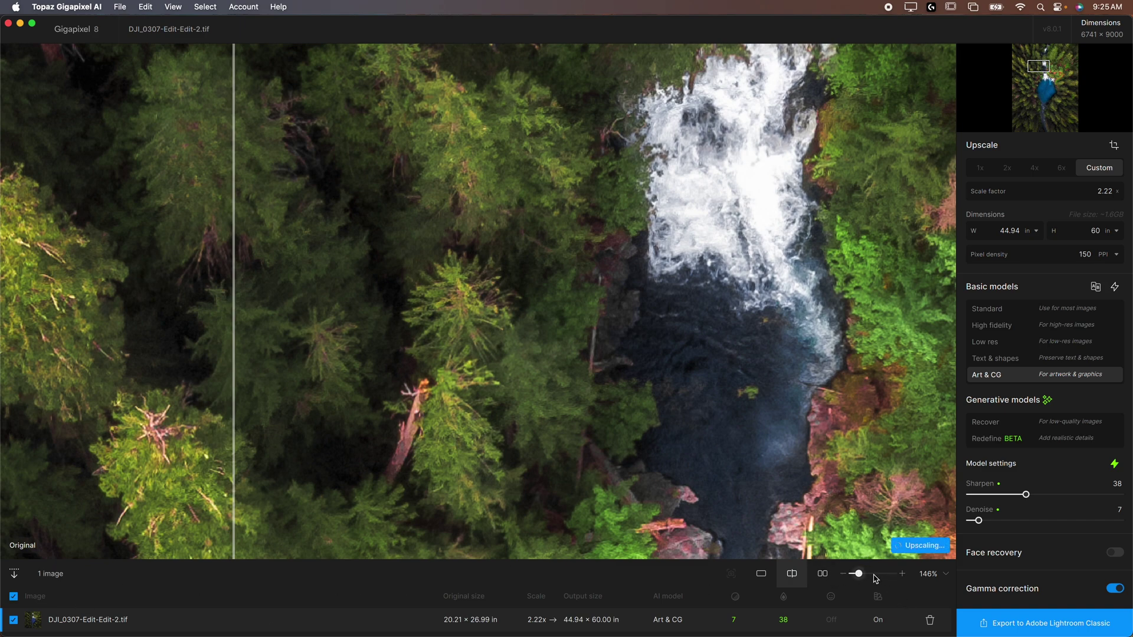
Set the preview to 100% zoom and export the upscale to Lightroom Classic
click(924, 576)
click(929, 463)
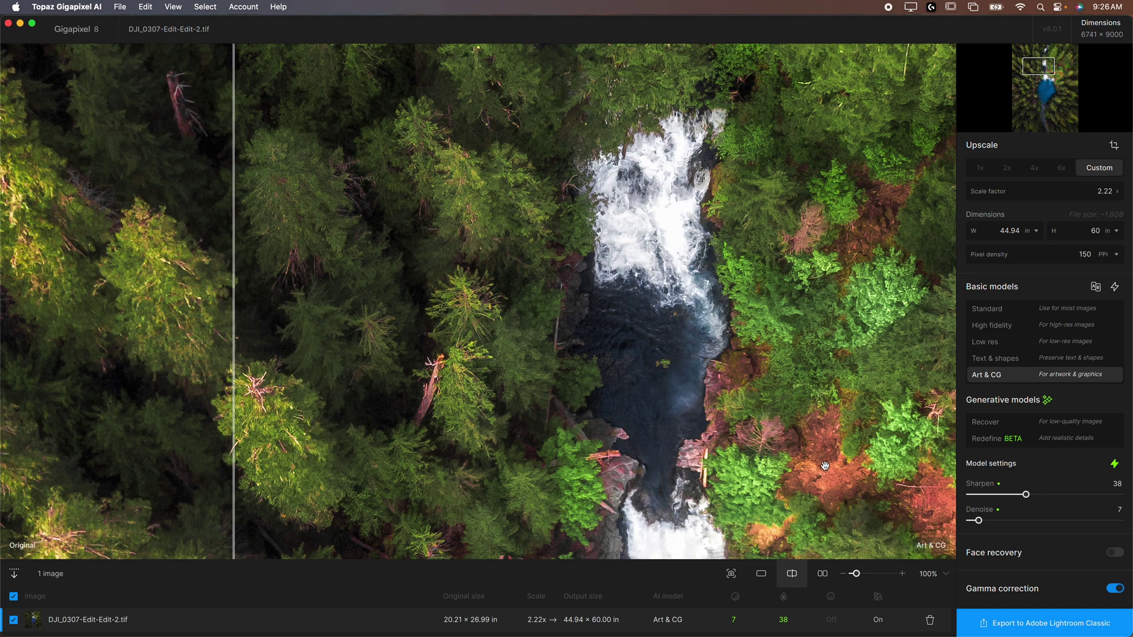
click(1067, 624)
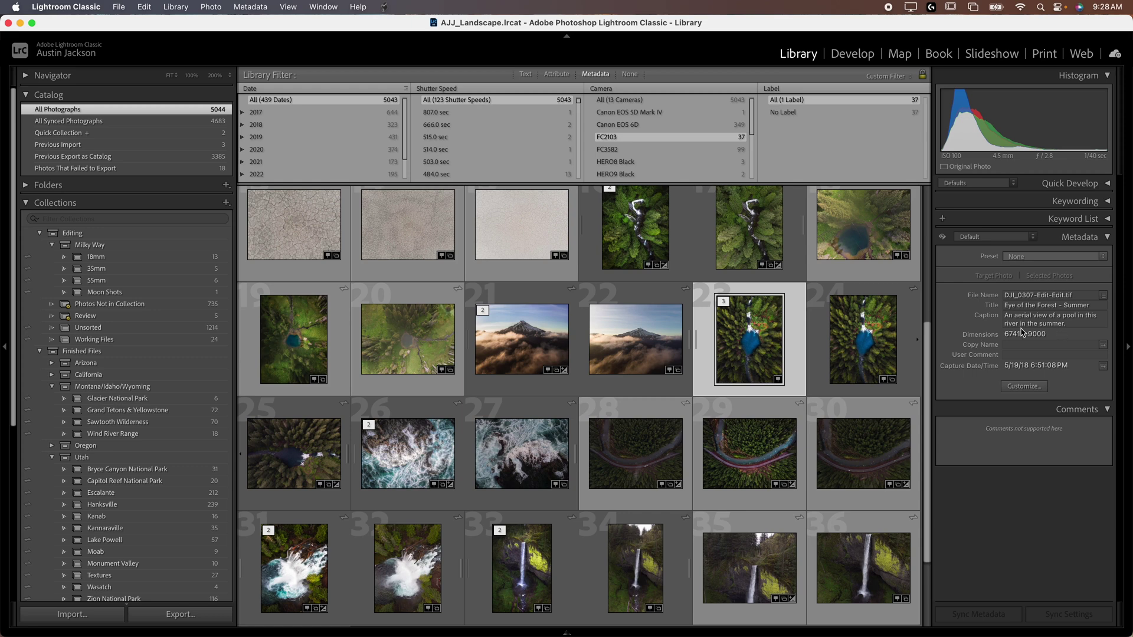
Check the 3032 × 4048 original and the 6741 × 9000 upscale, then select both versions
click(912, 329)
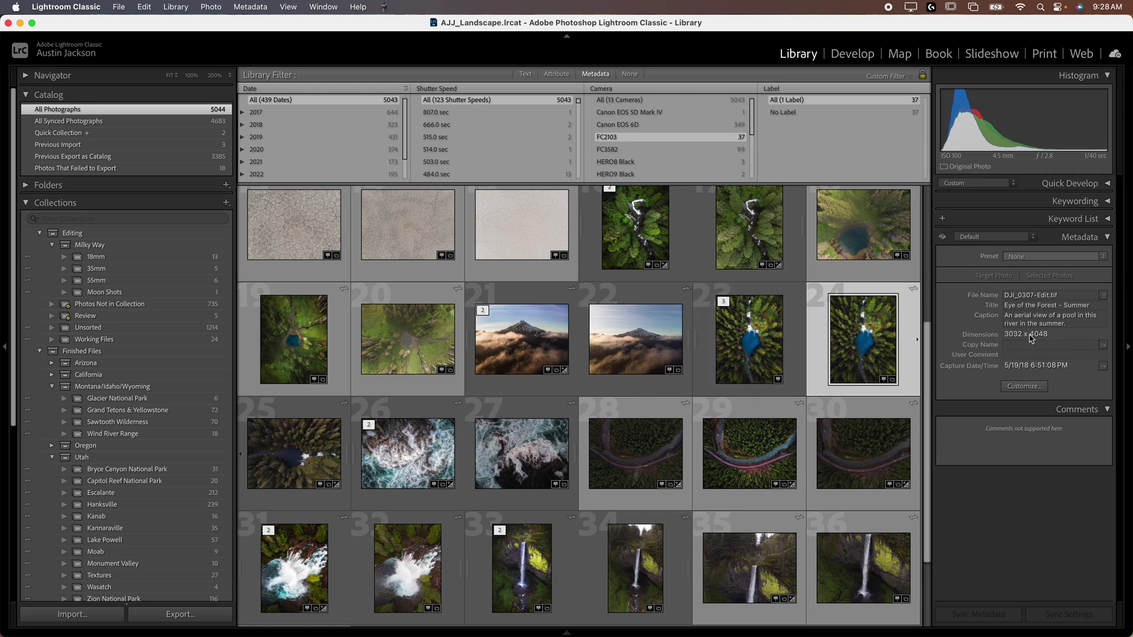
click(764, 348)
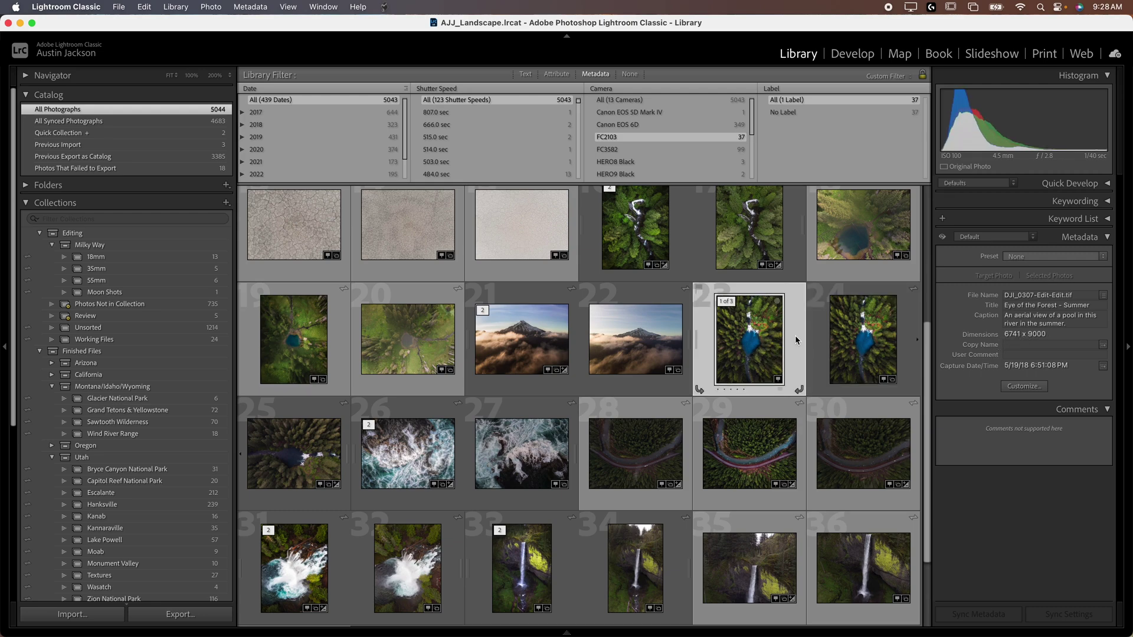
double_click(764, 341)
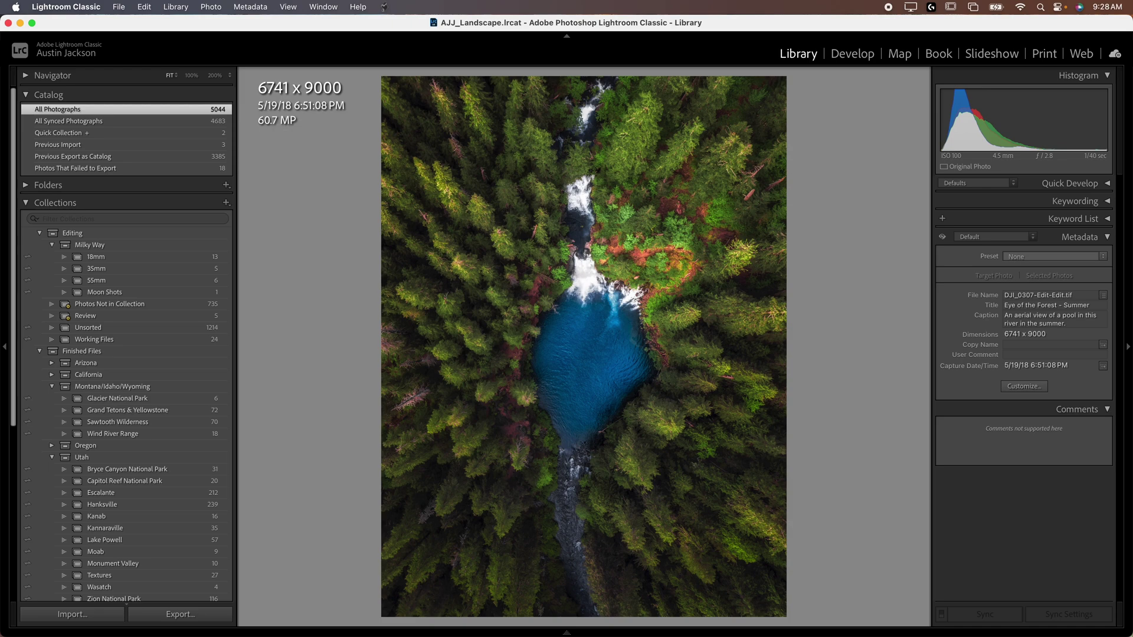
key(Right)
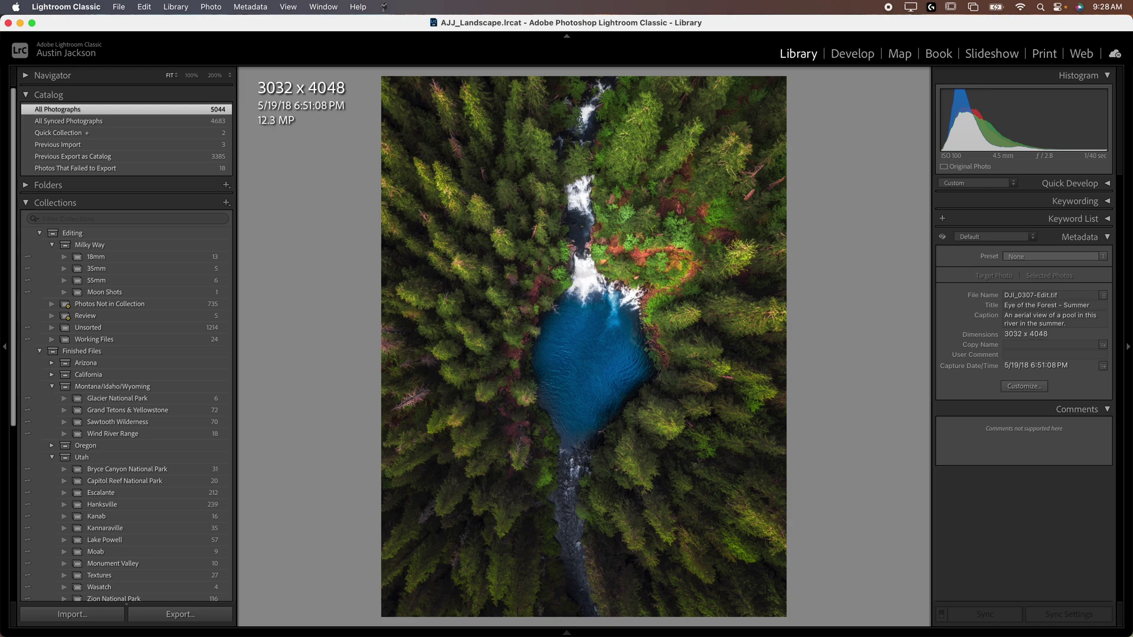
mouse_move(520, 631)
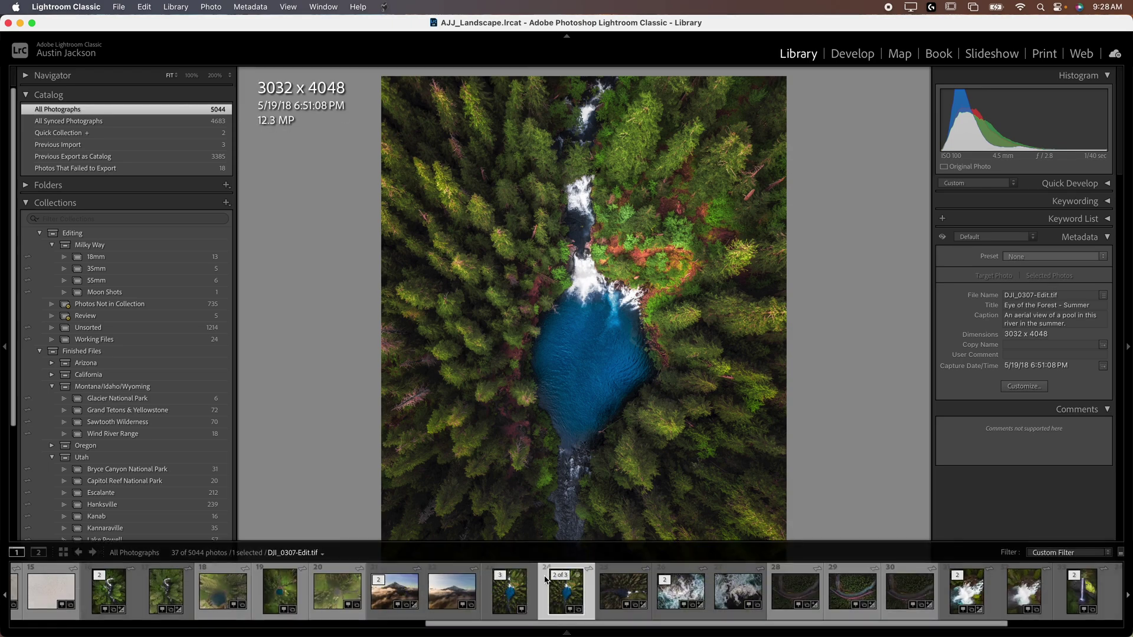
super+click(511, 597)
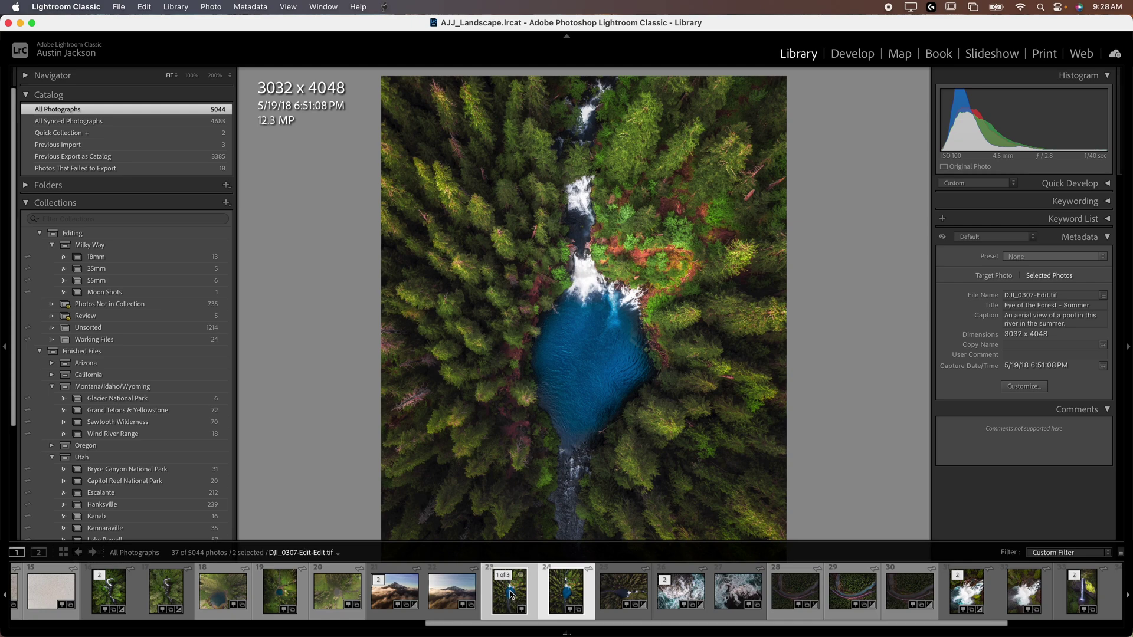
Show the two versions in Compare view with both side panels hidden
key(c)
click(4, 347)
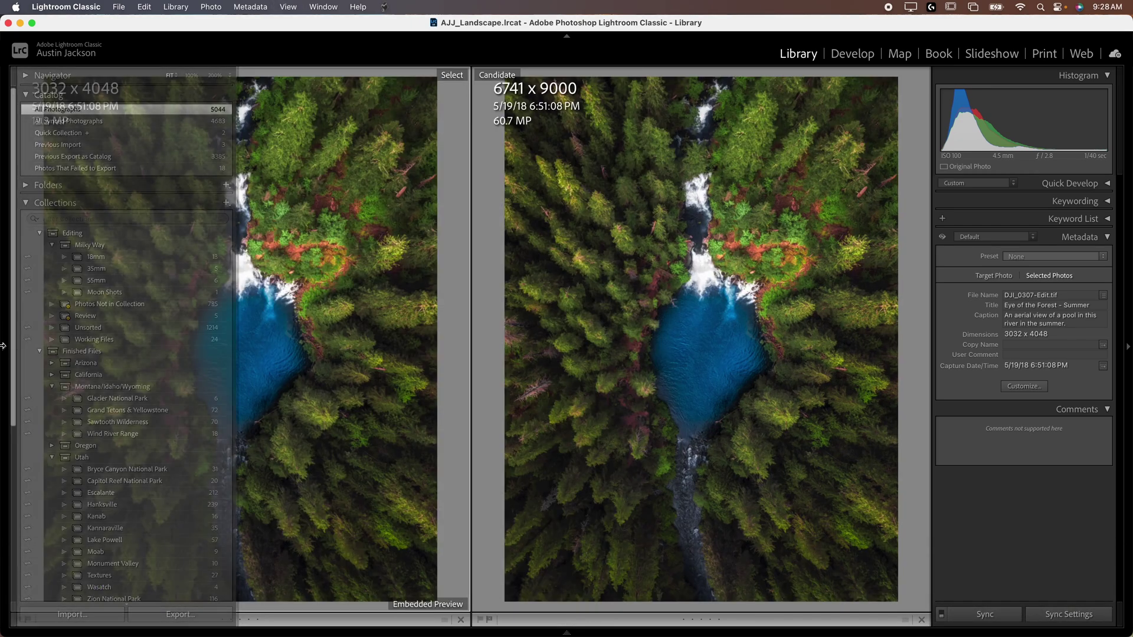
click(1128, 347)
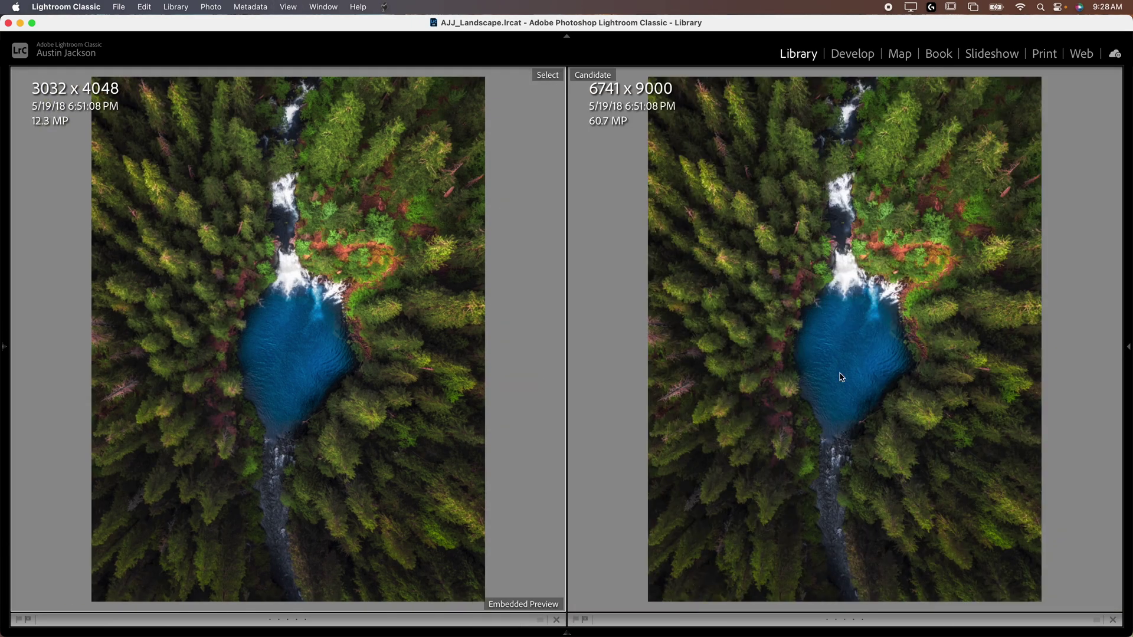
Zoom both compared photos in and pan across the waterfall and surrounding forest
click(279, 298)
drag(356, 277, 290, 466)
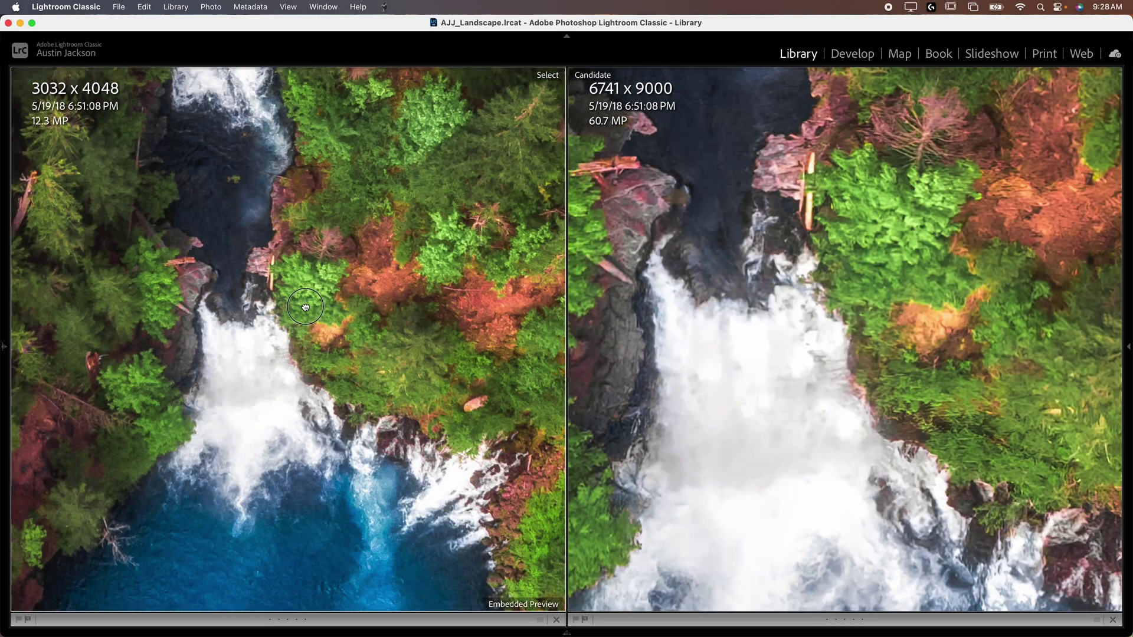
drag(305, 307, 412, 441)
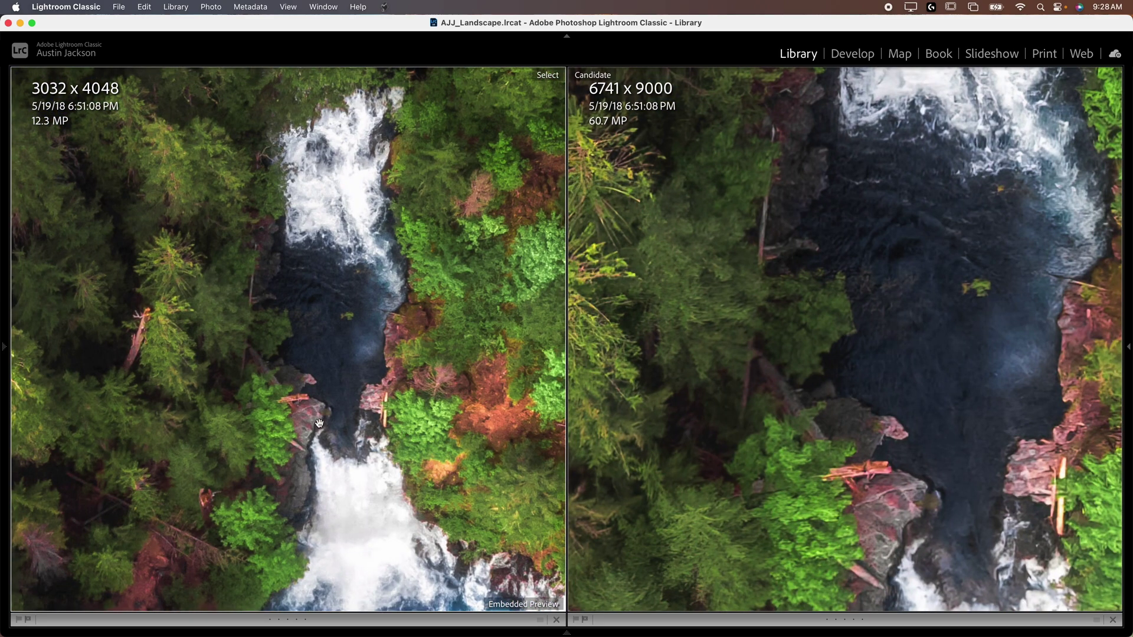
drag(319, 424, 407, 405)
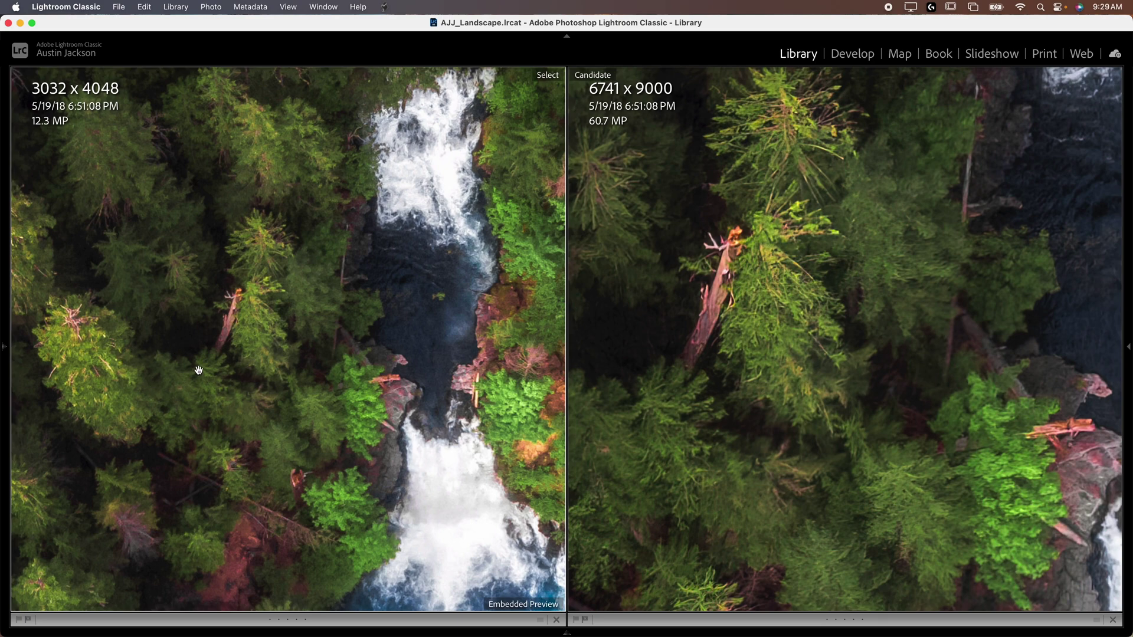
drag(768, 309, 679, 474)
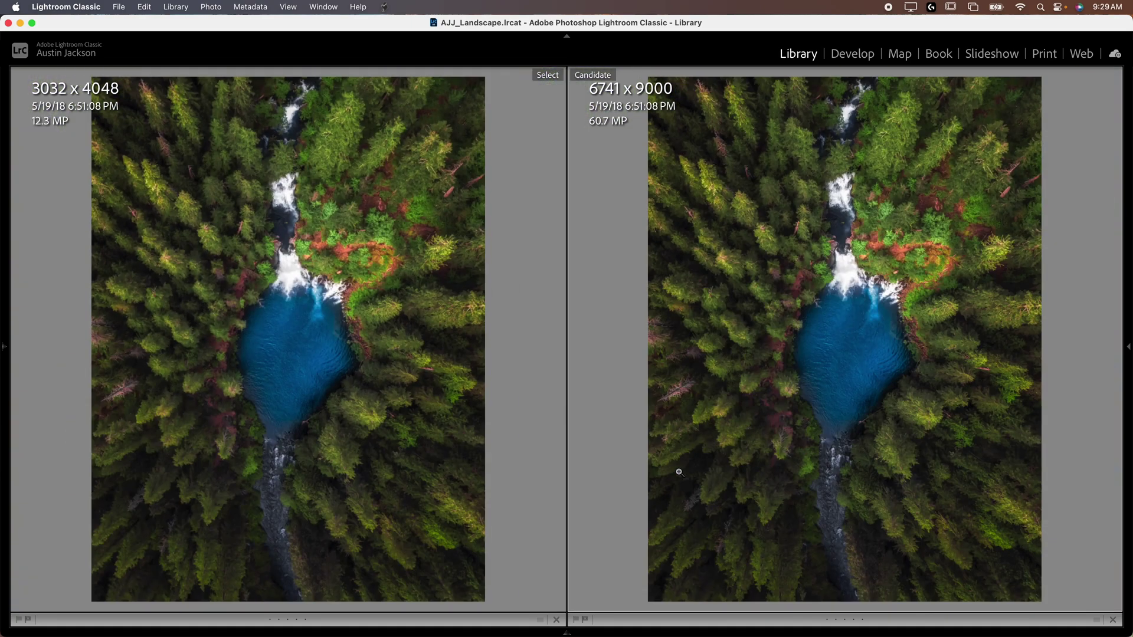
Select only the upscaled photo in the Library grid and bring up its export settings
key(g)
click(504, 466)
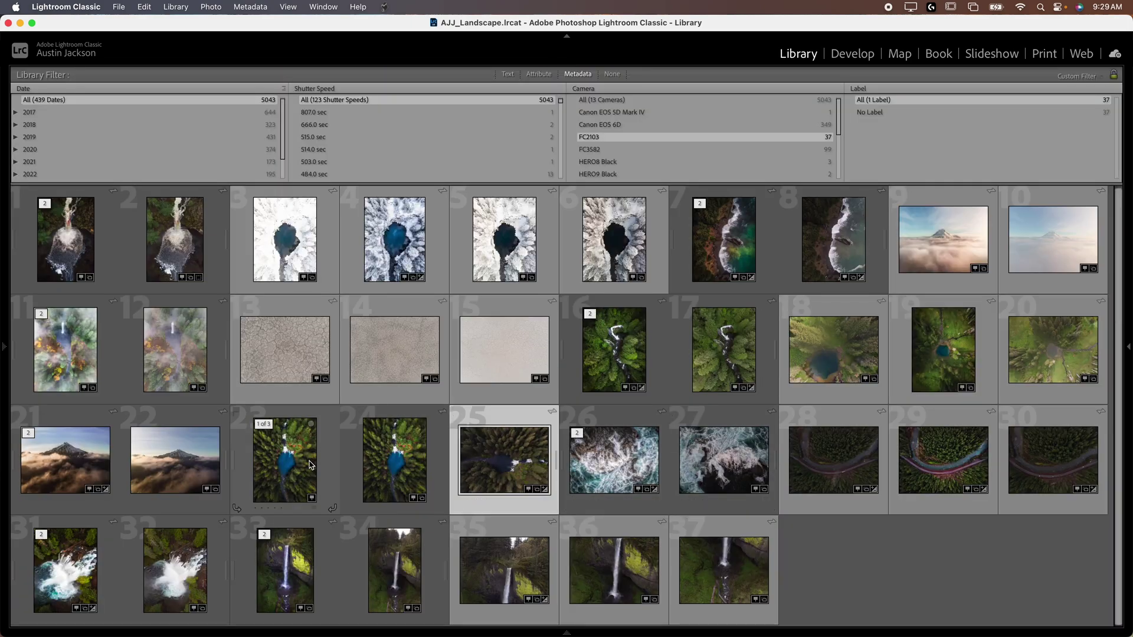
click(316, 469)
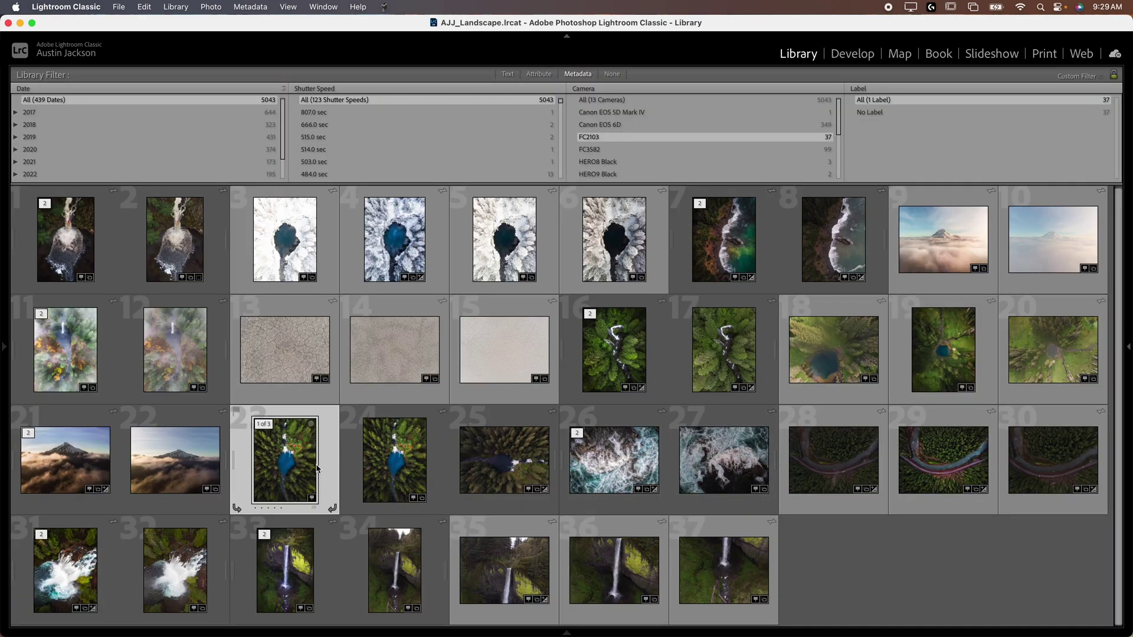
click(119, 7)
click(130, 199)
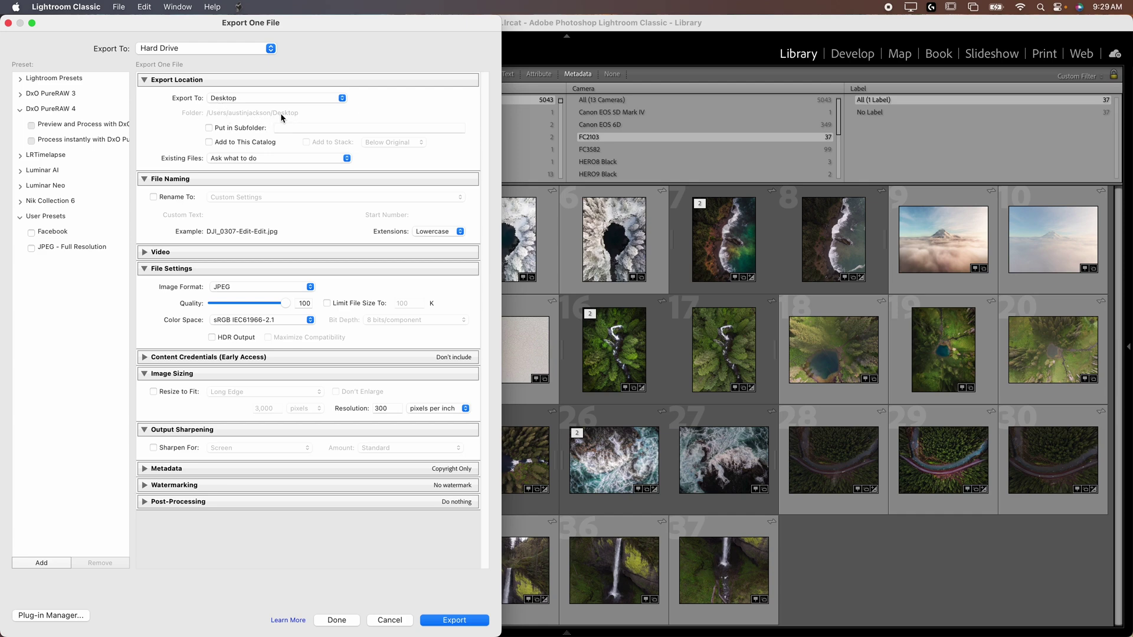
Keep the export going to the Desktop as a JPEG at quality 100
click(230, 98)
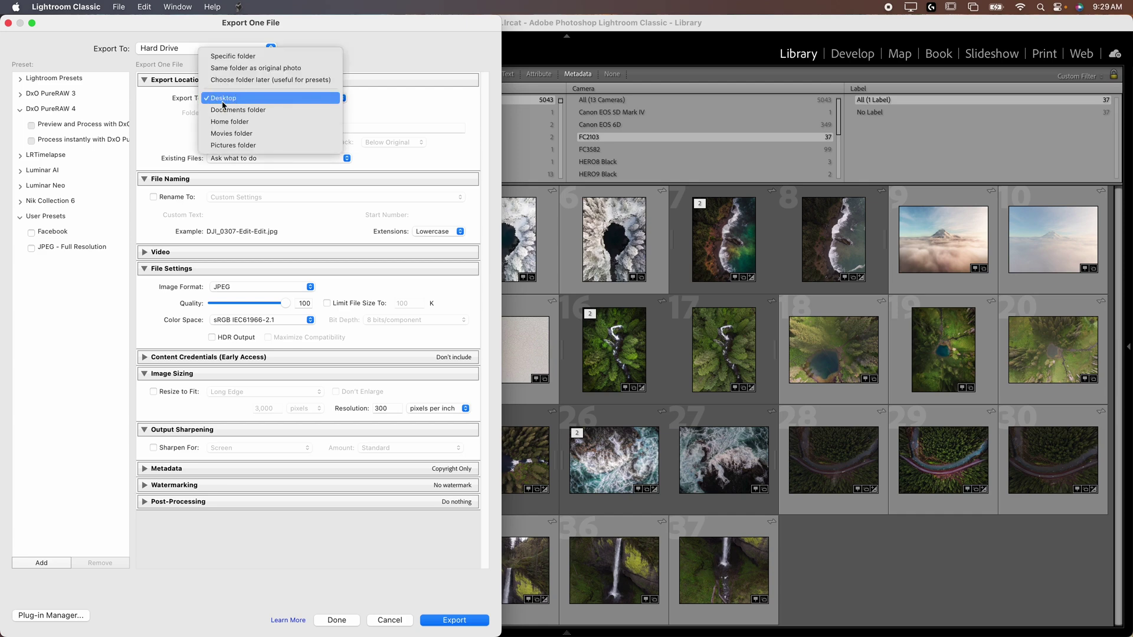
click(223, 104)
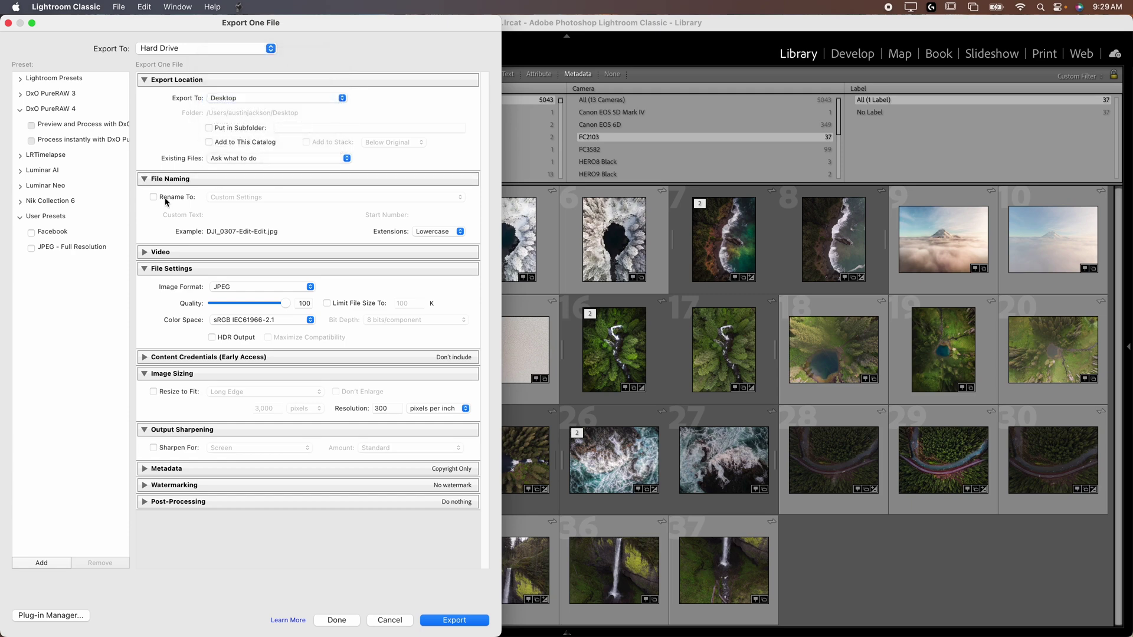
click(177, 178)
click(191, 195)
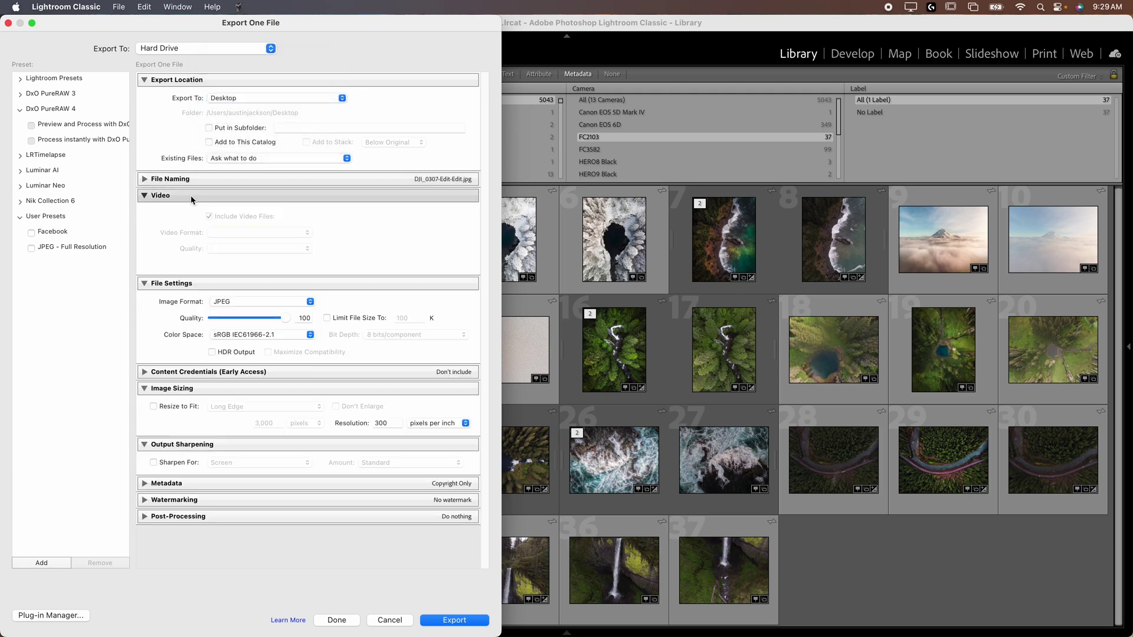
click(146, 198)
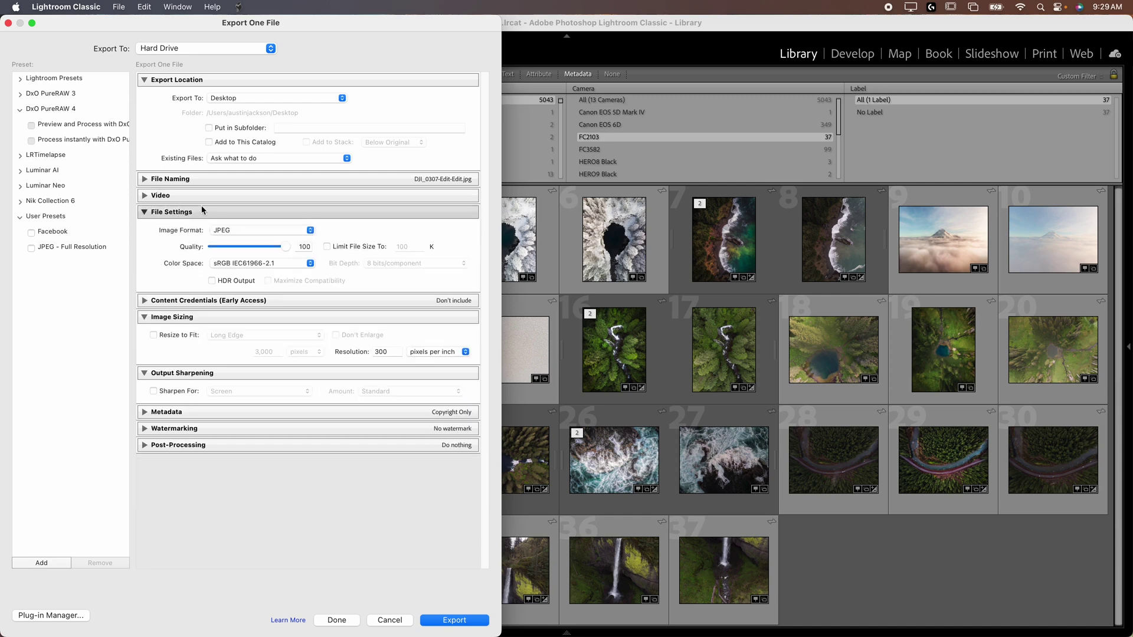
click(243, 232)
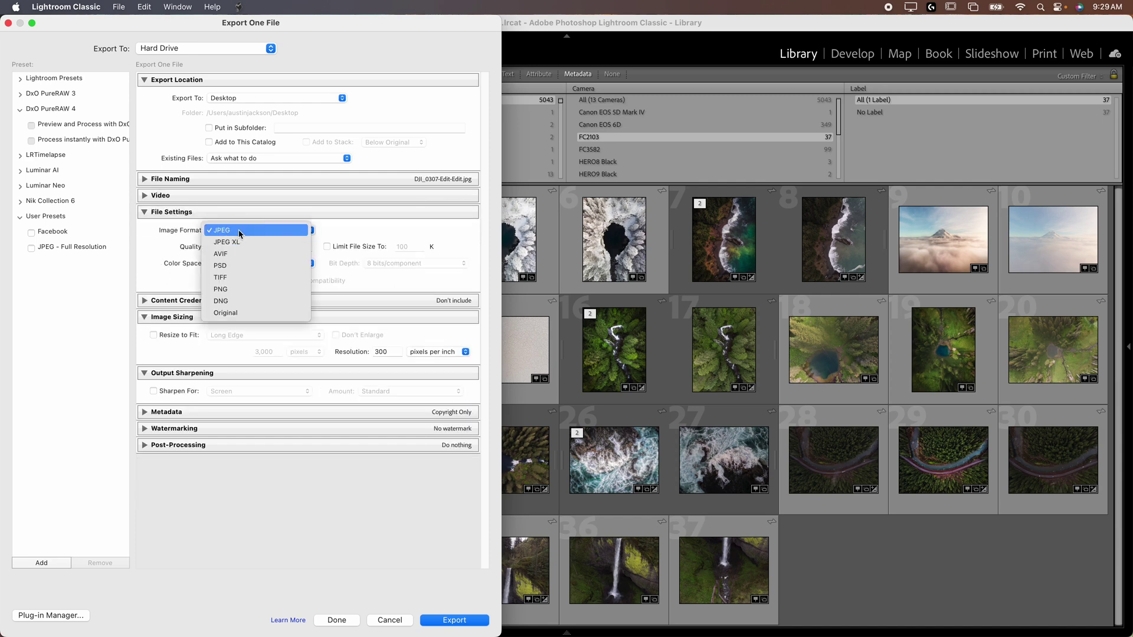
click(242, 230)
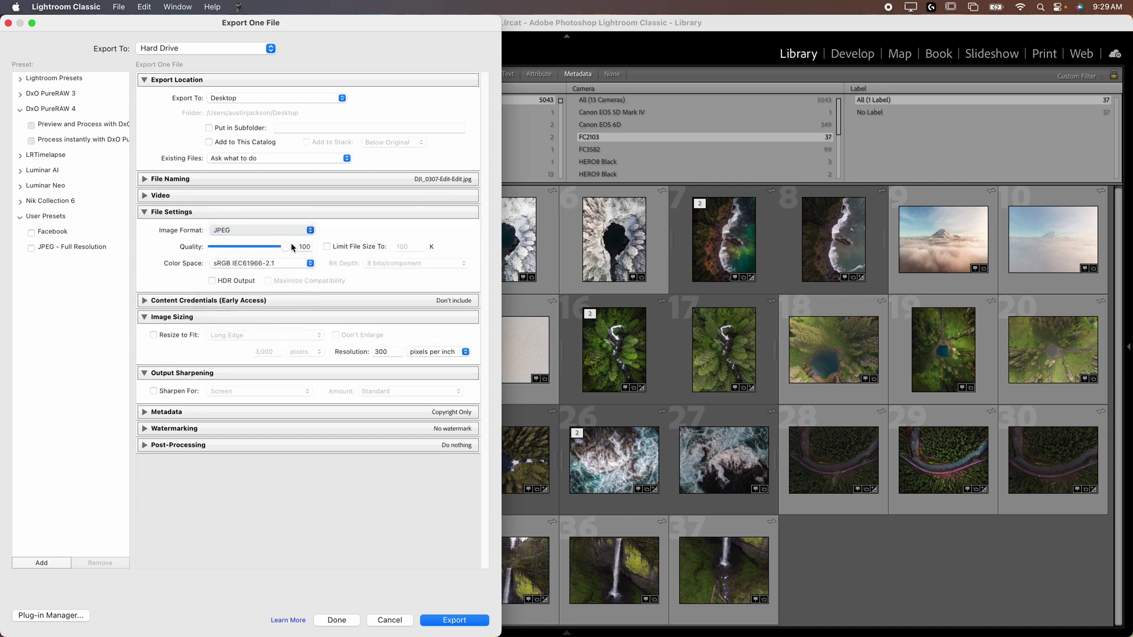
Set the export colour space to Adobe RGB (1998)
click(263, 263)
click(270, 287)
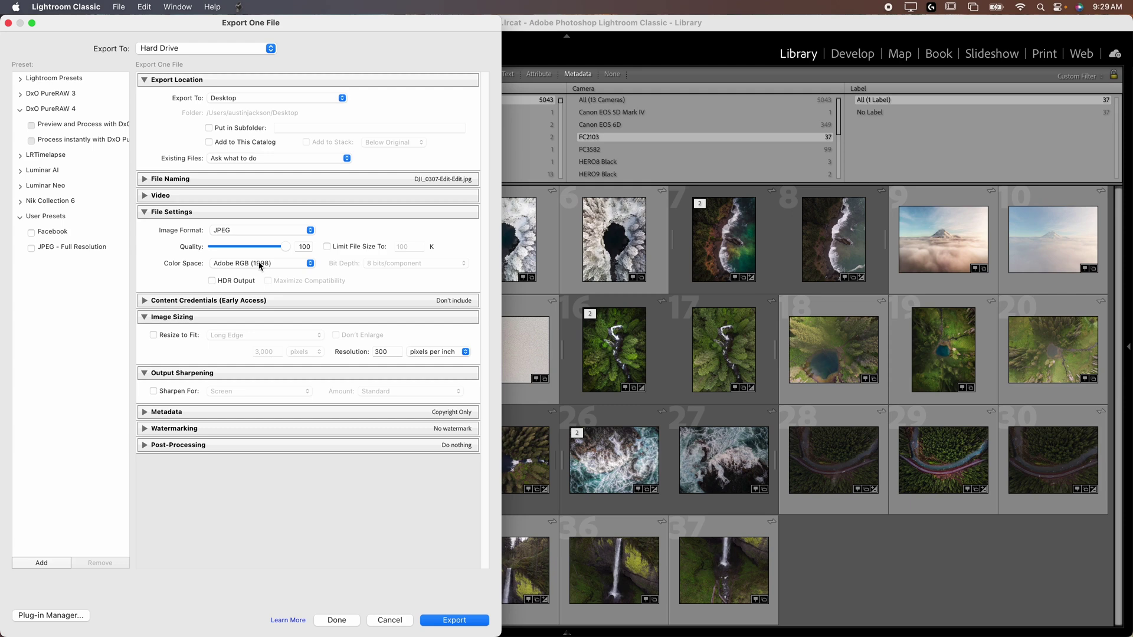
click(259, 266)
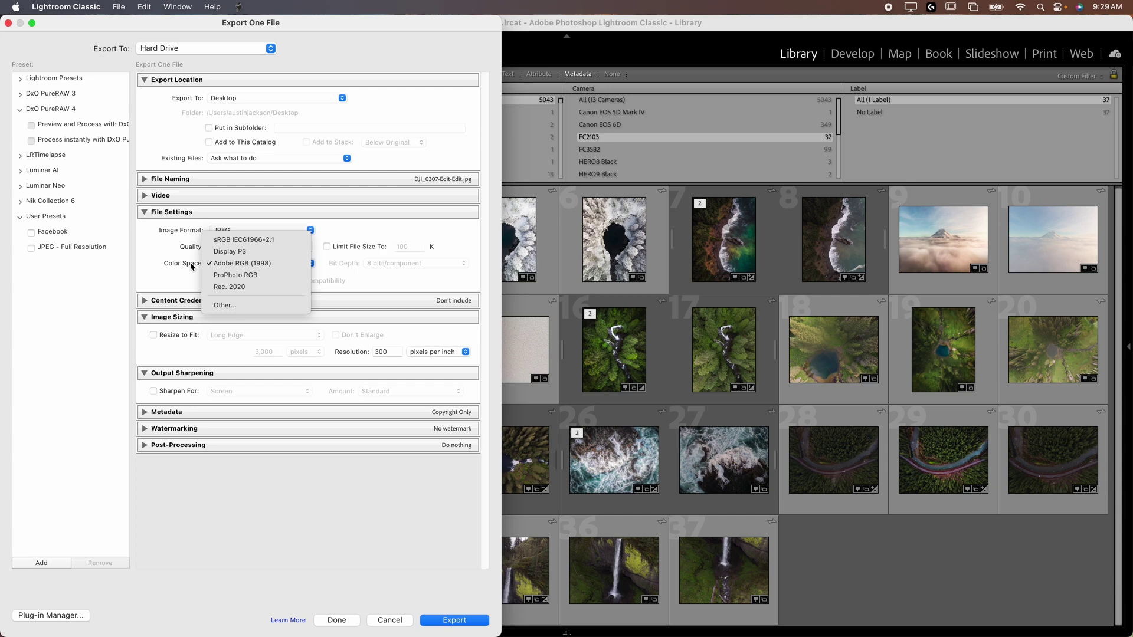
click(227, 264)
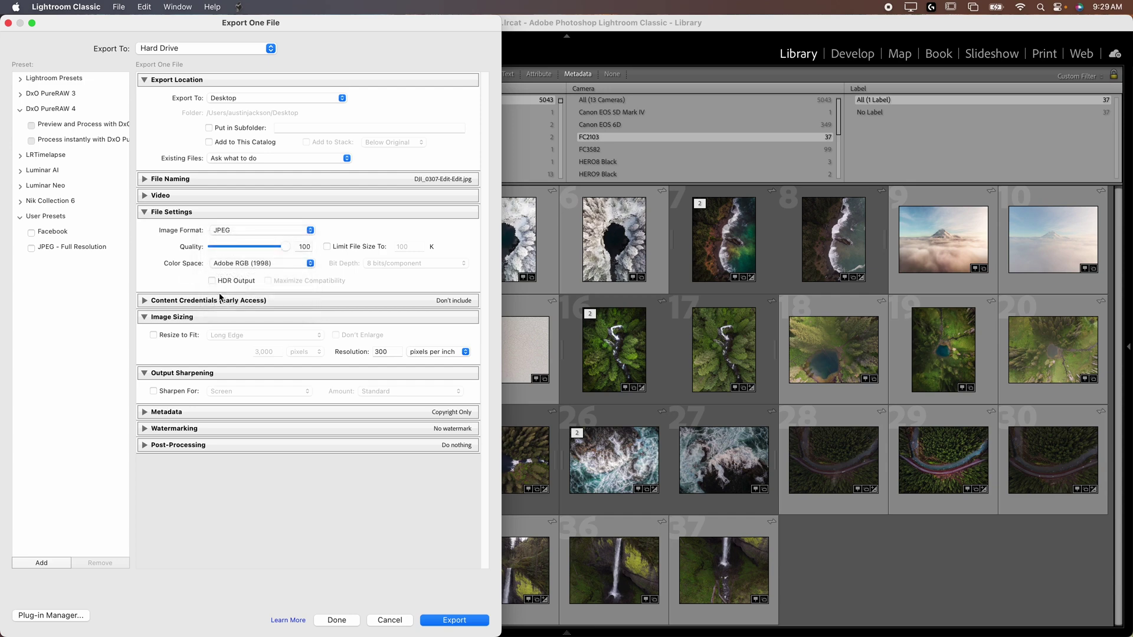